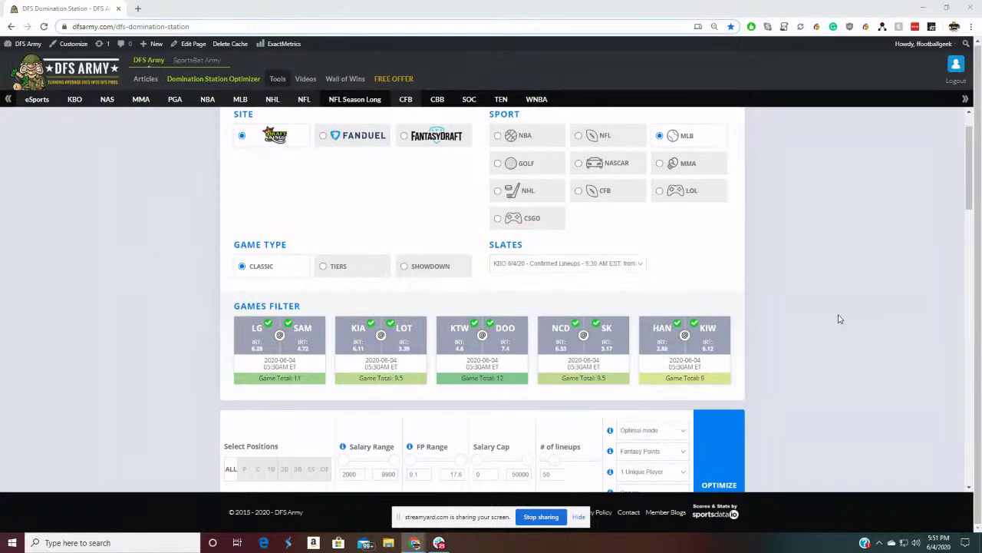
Choose the "KBO 6/4/20 - Confirmed Lineups - 5:30 AM EST" slate for DraftKings MLB Classic
scroll(794, 327, "up", 1)
scroll(794, 327, "up", 1)
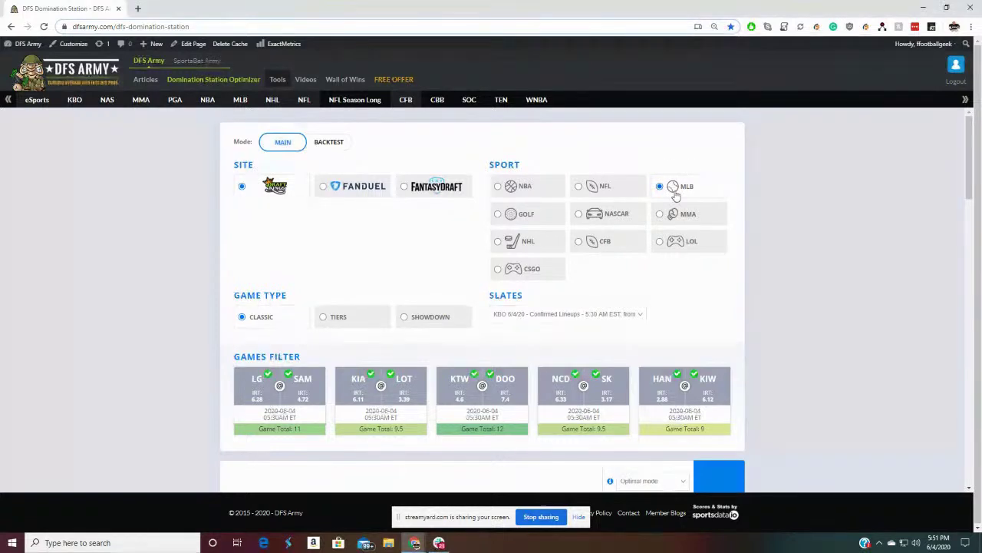
scroll(796, 257, "down", 1)
scroll(750, 225, "up", 1)
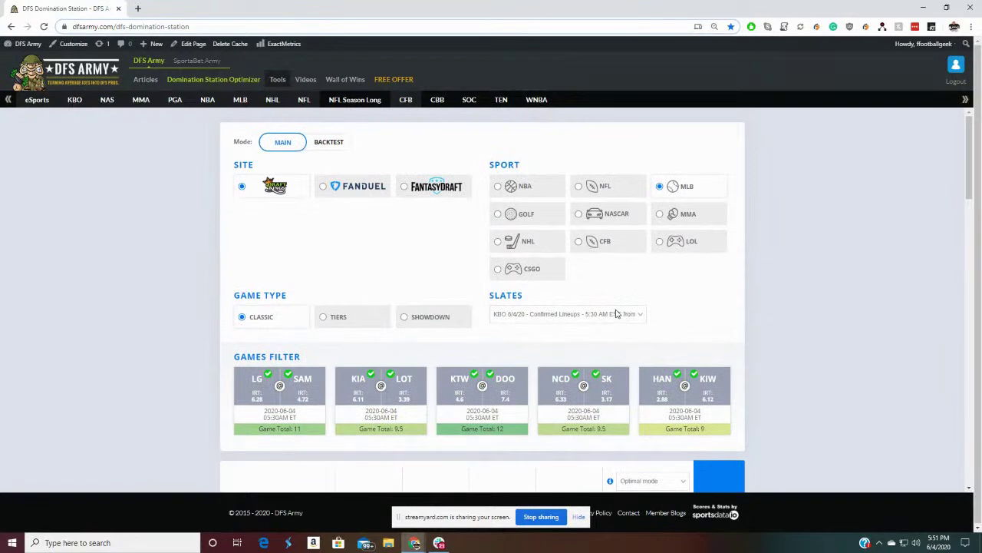
left_click(611, 316)
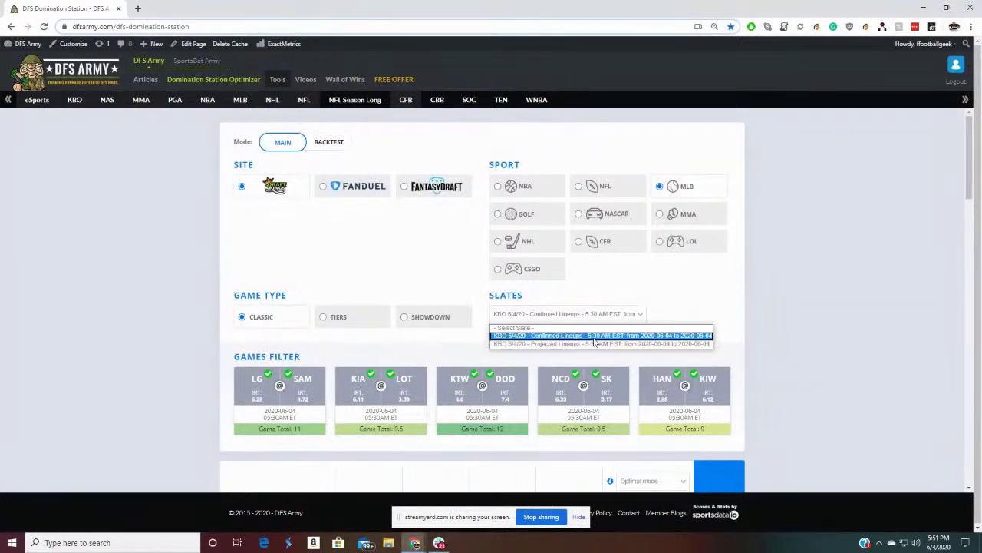
left_click(588, 338)
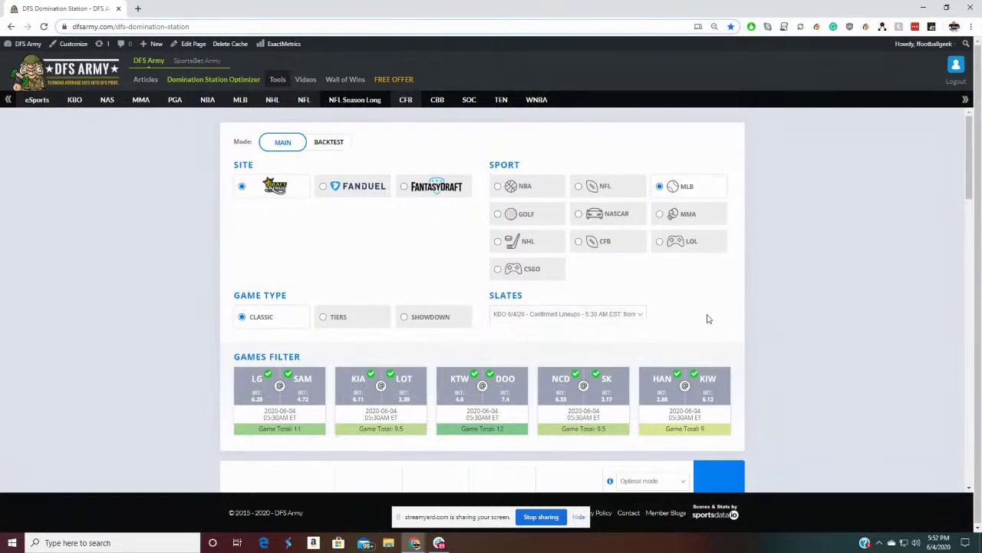
Examine the Games Filter for each matchup's implied run totals and game total
scroll(789, 301, "down", 1)
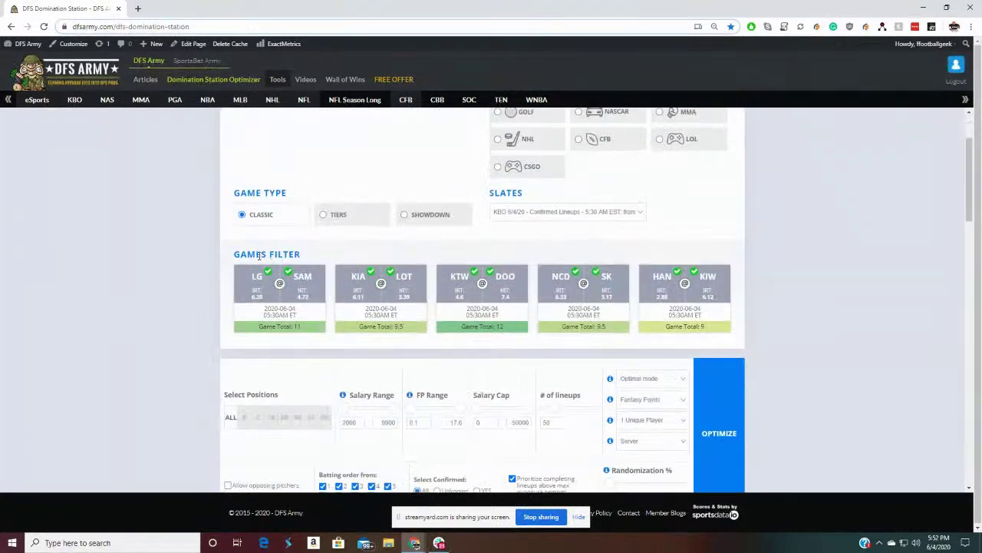
scroll(267, 261, "down", 1)
left_click(270, 259)
left_click(273, 260)
scroll(281, 258, "up", 1)
scroll(234, 363, "down", 1)
scroll(235, 349, "up", 1)
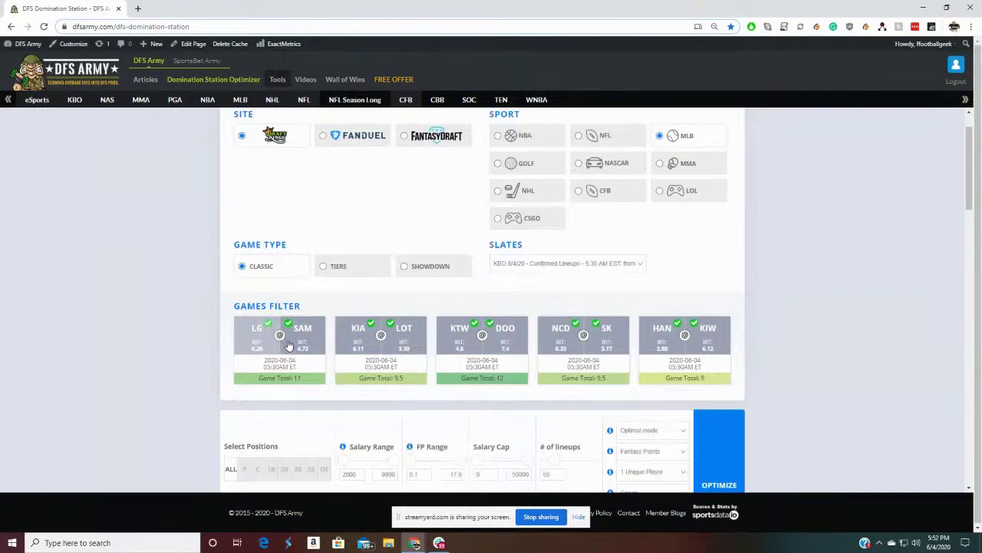
scroll(761, 350, "up", 1)
scroll(768, 350, "down", 2)
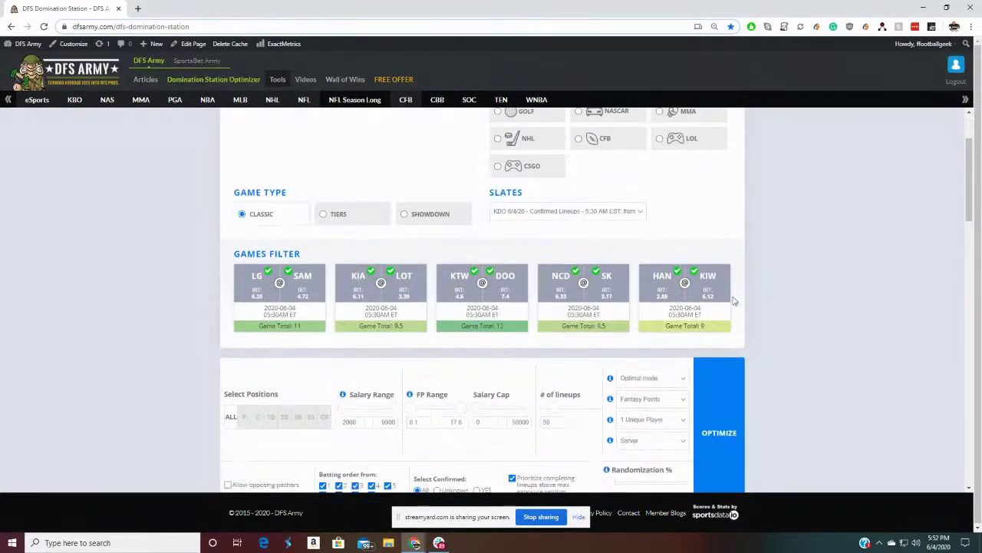
scroll(713, 296, "up", 1)
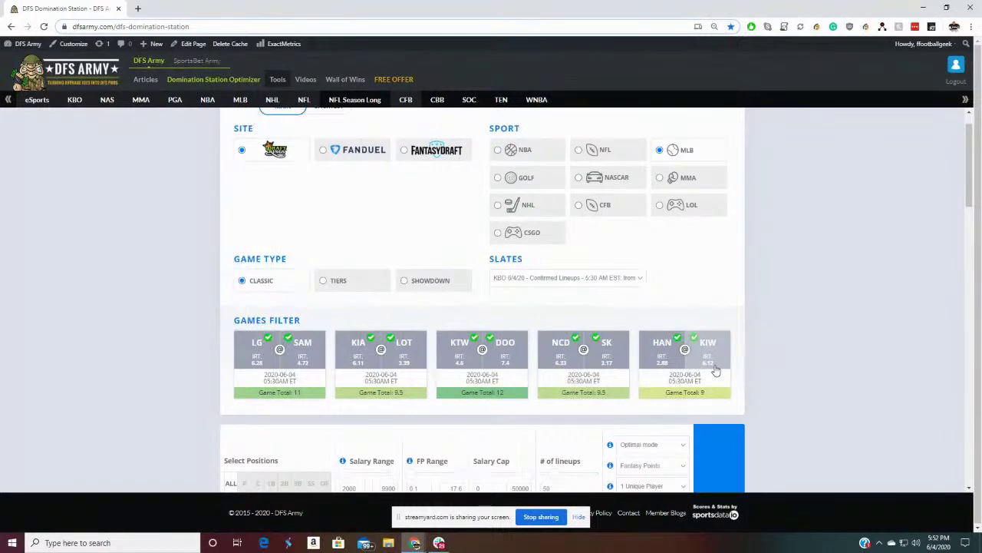
left_click(691, 377)
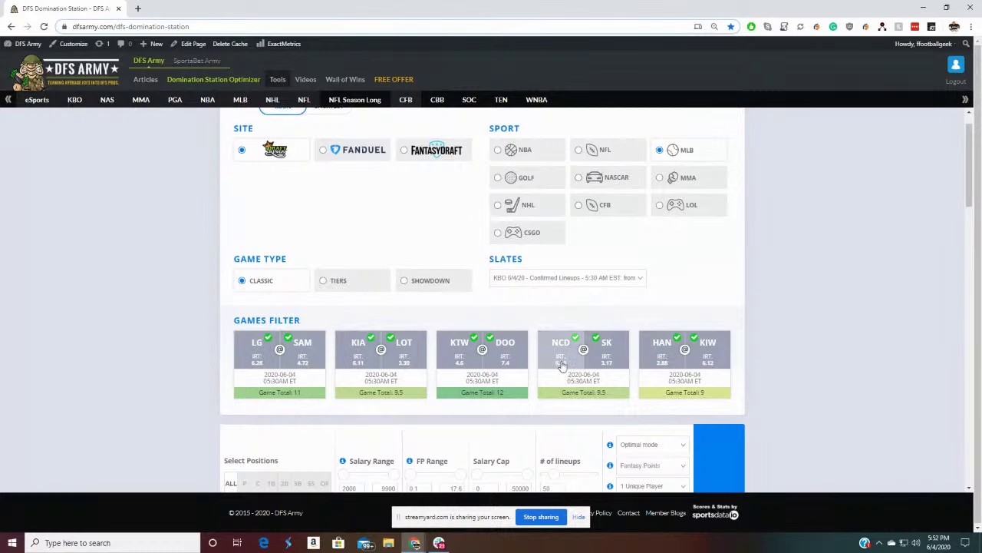
Look over the optimizer settings, the hitter stack rules and the area below them
scroll(840, 338, "down", 1)
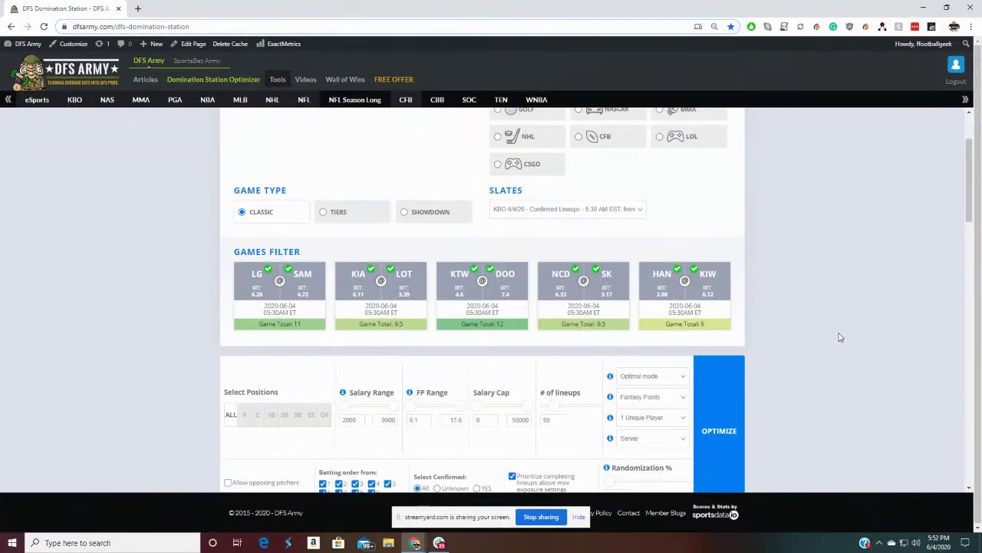
scroll(841, 337, "down", 2)
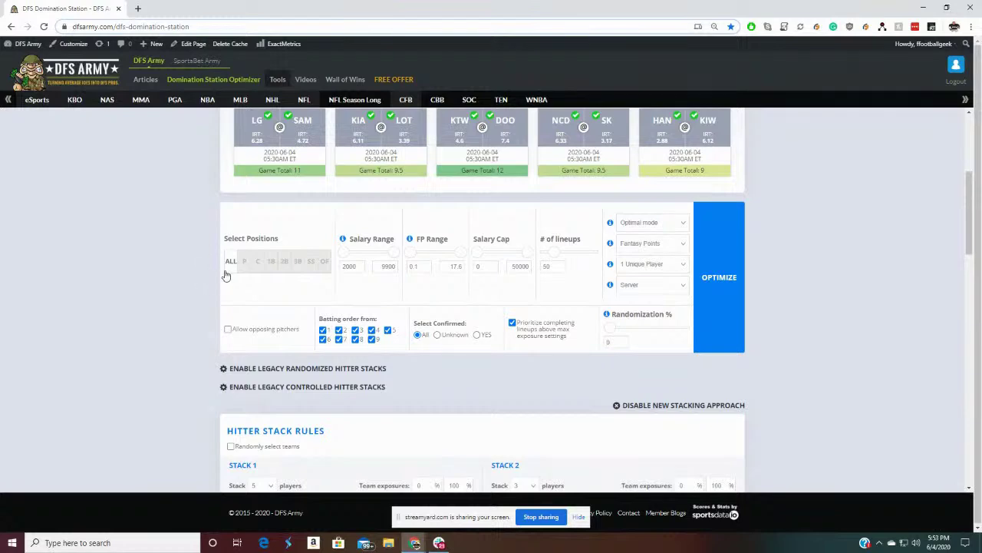
scroll(259, 261, "down", 1)
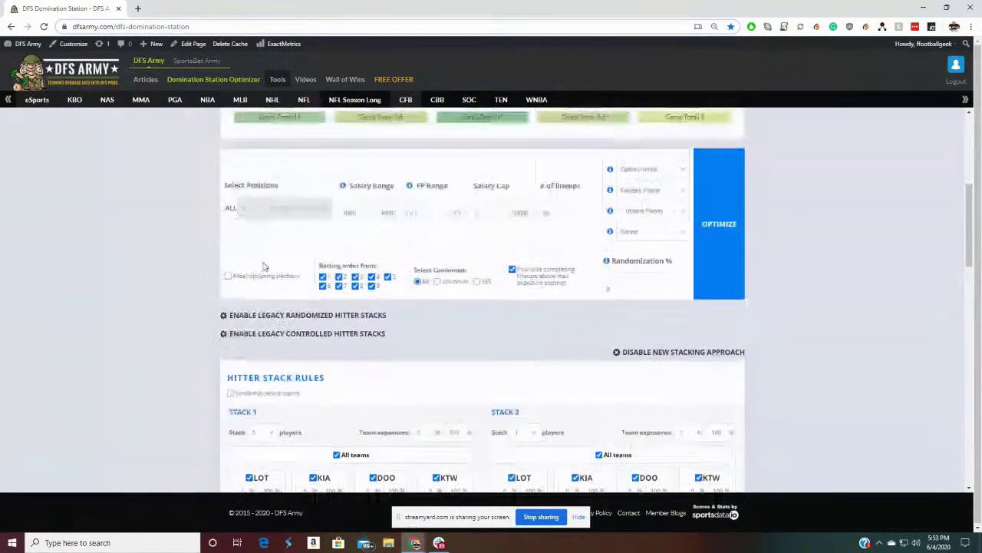
scroll(94, 299, "down", 1)
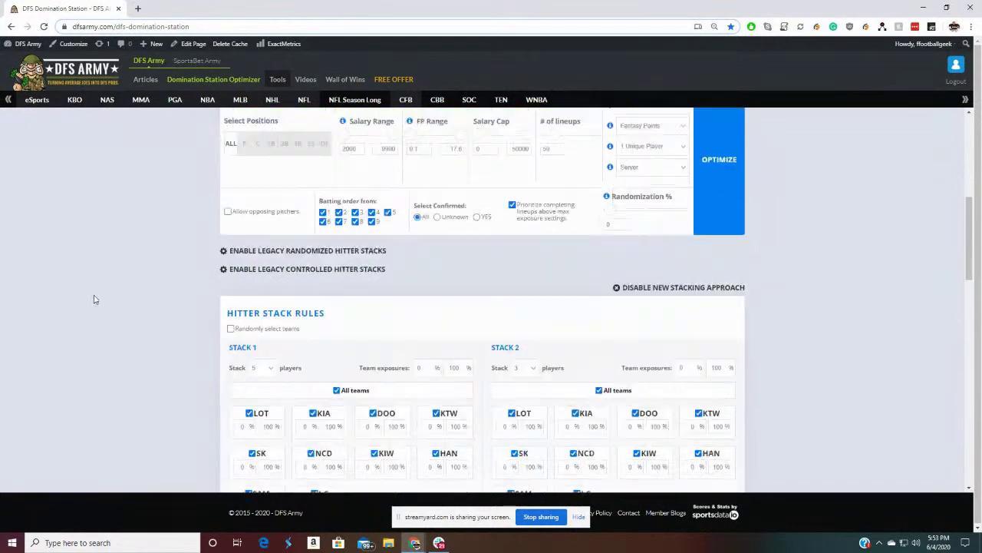
scroll(94, 299, "down", 5)
scroll(103, 299, "up", 6)
scroll(115, 297, "up", 1)
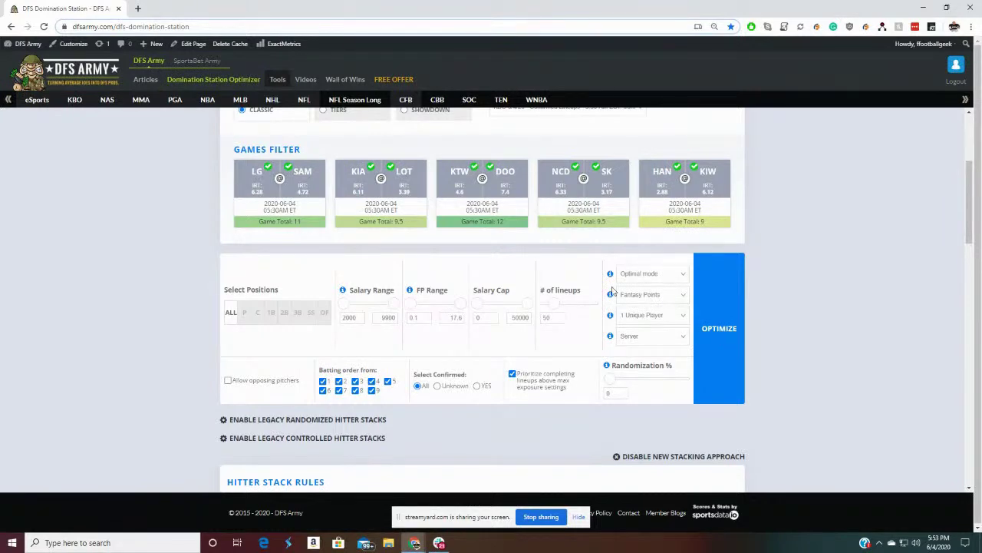
Set the optimization mode to Tournament mode
mouse_move(610, 295)
mouse_move(610, 338)
mouse_move(610, 276)
left_click(656, 275)
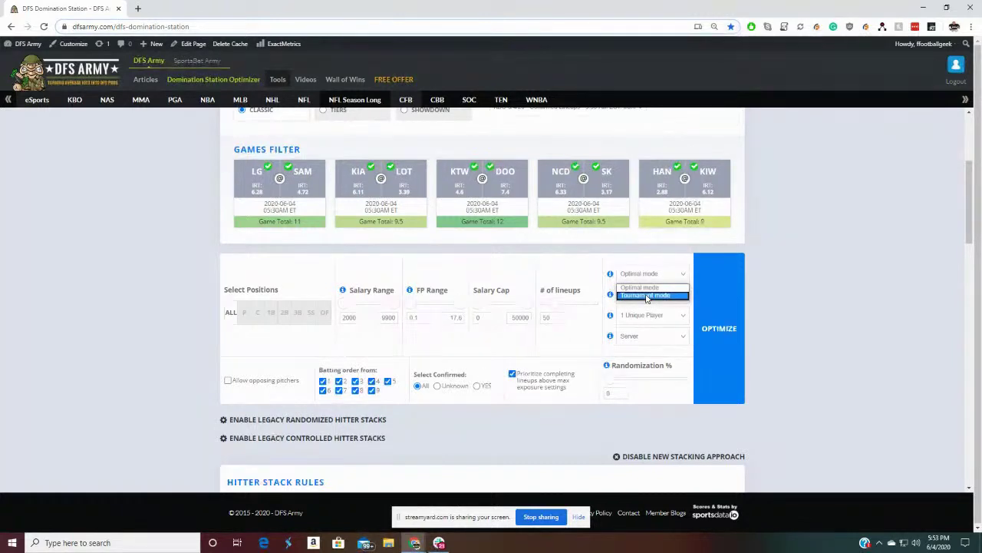
left_click(647, 297)
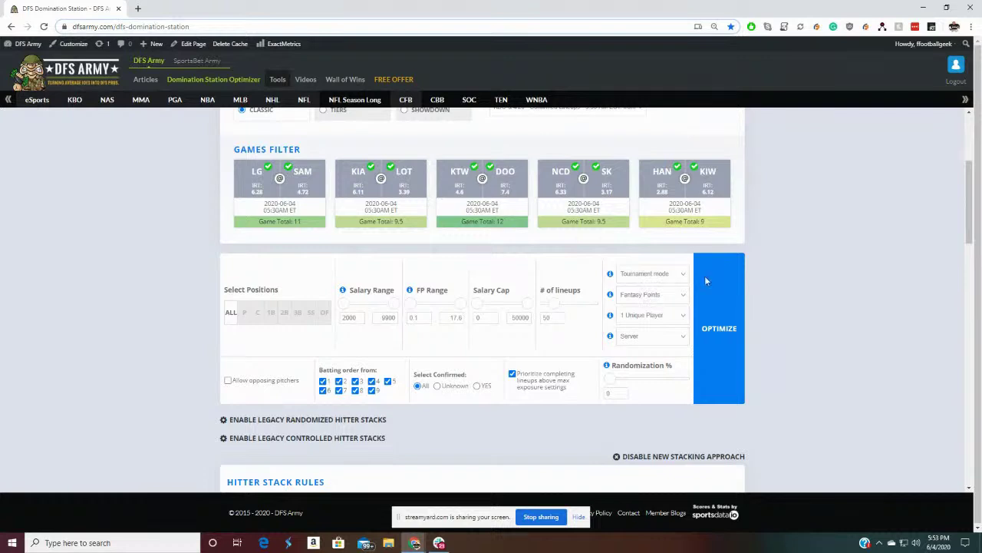
Switch lineup processing from Server to Browser and set it back to Server
scroll(835, 269, "down", 1)
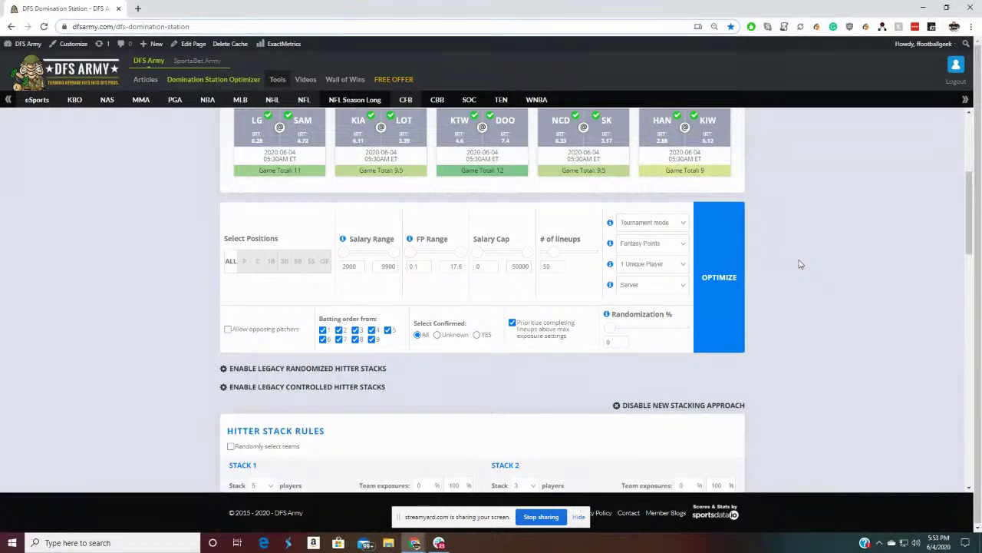
scroll(800, 264, "down", 8)
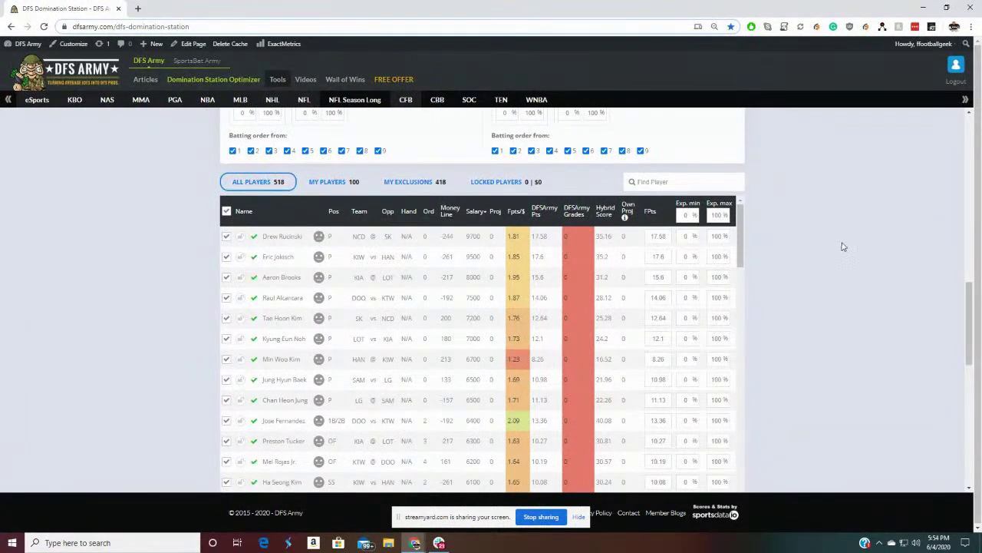
scroll(842, 245, "up", 7)
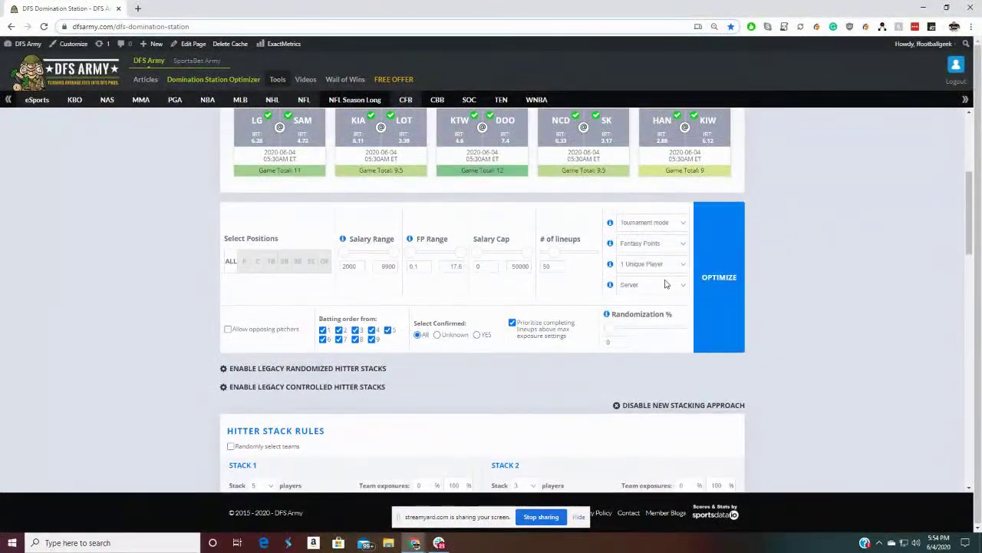
left_click(659, 285)
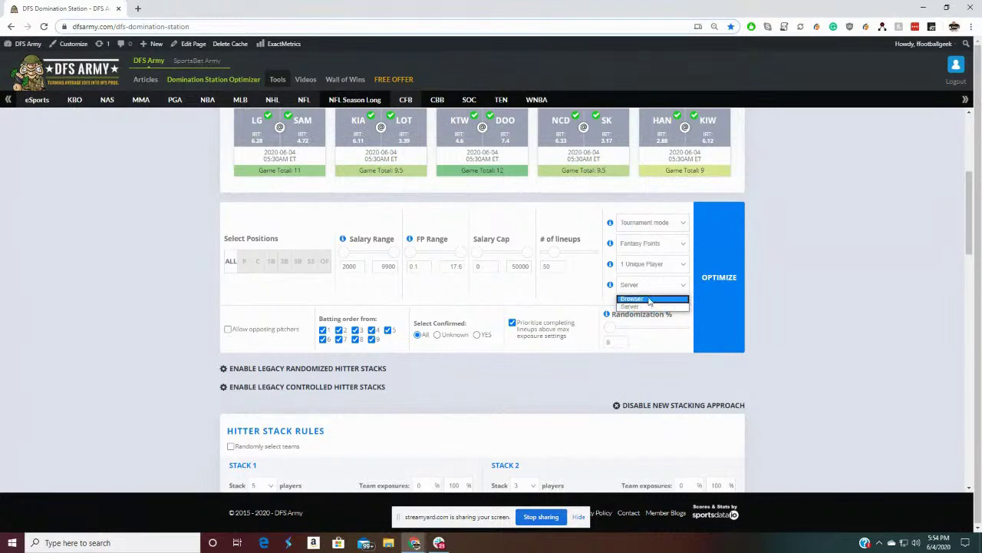
left_click(649, 299)
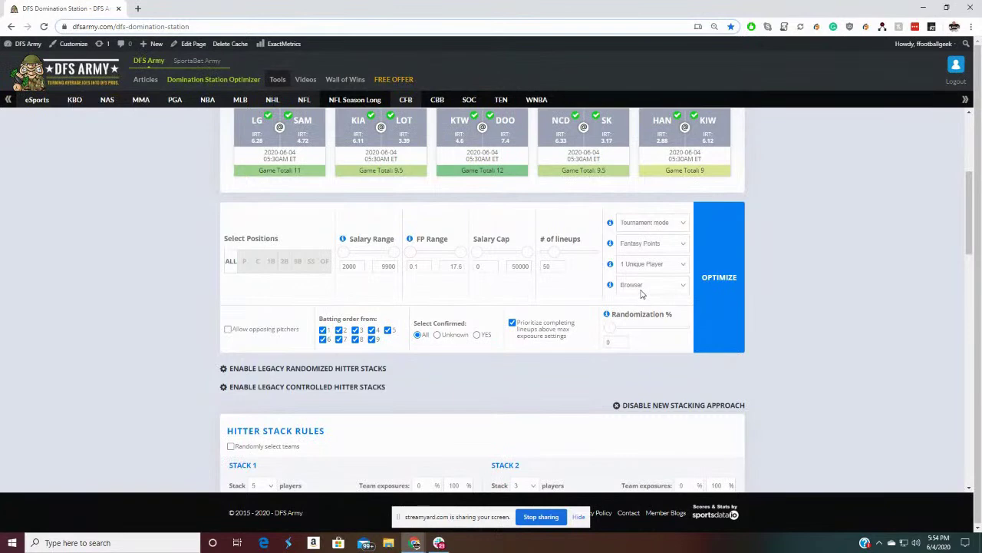
scroll(844, 286, "down", 1)
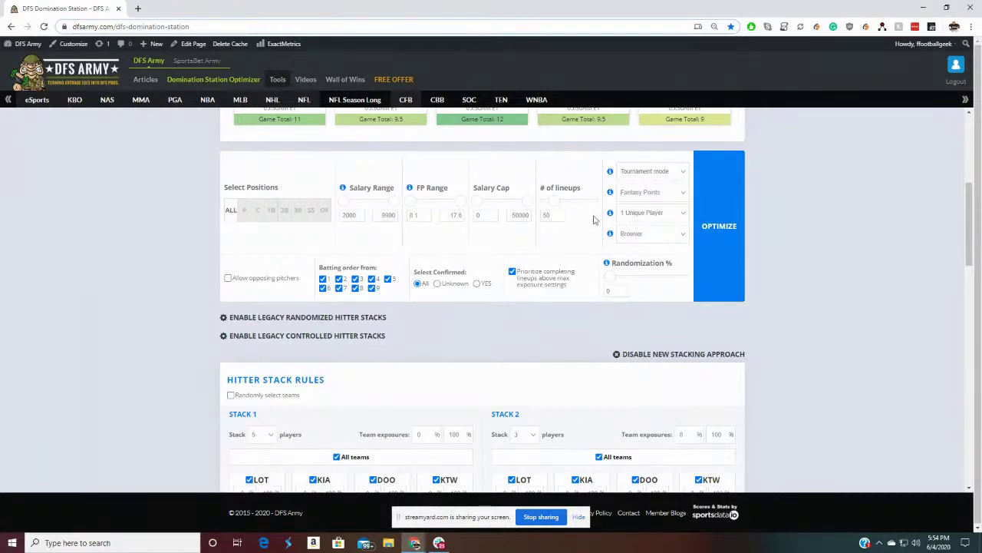
left_click(652, 237)
left_click(641, 255)
Disable the new stacking approach below the optimizer settings
scroll(426, 299, "down", 1)
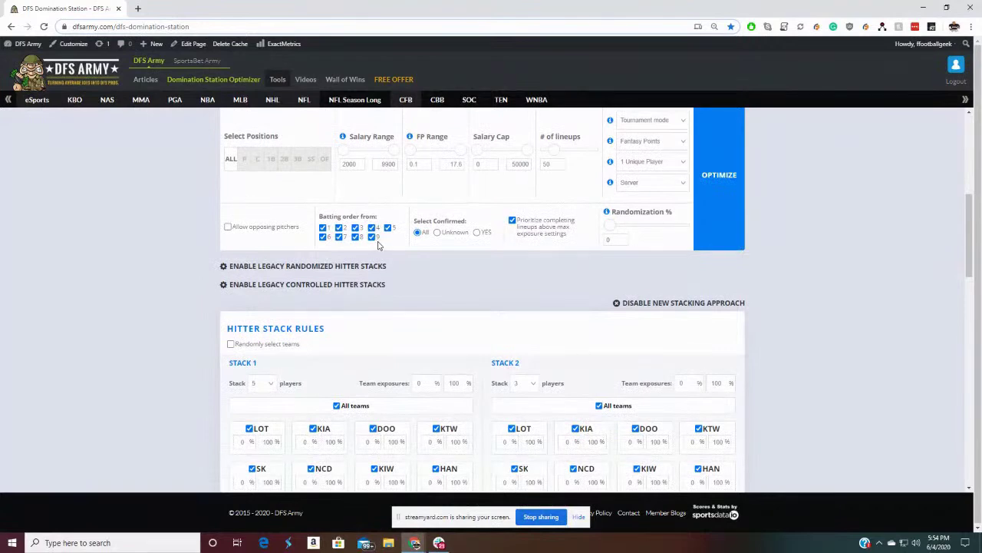
left_click(664, 305)
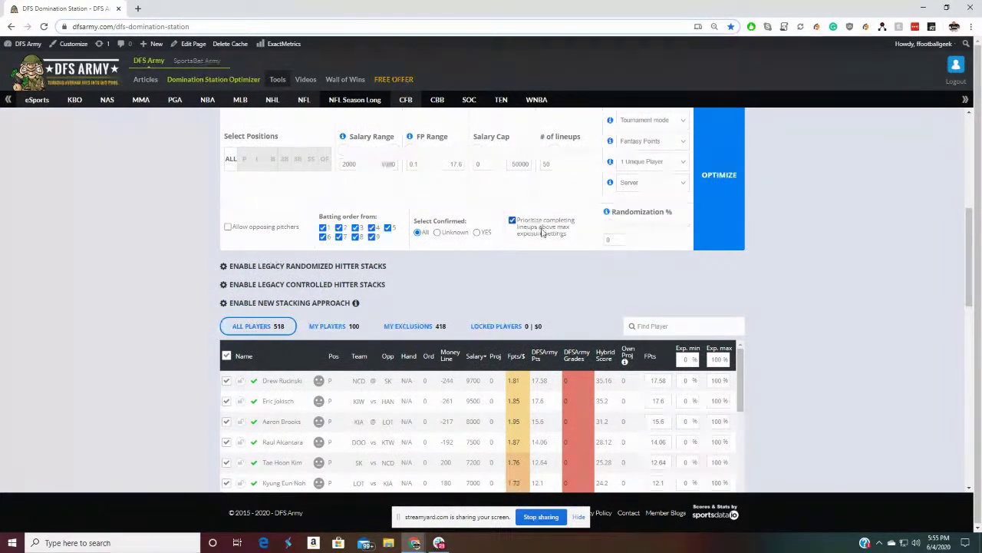
Try out the Randomization % slider and return it to 0
scroll(805, 281, "up", 1)
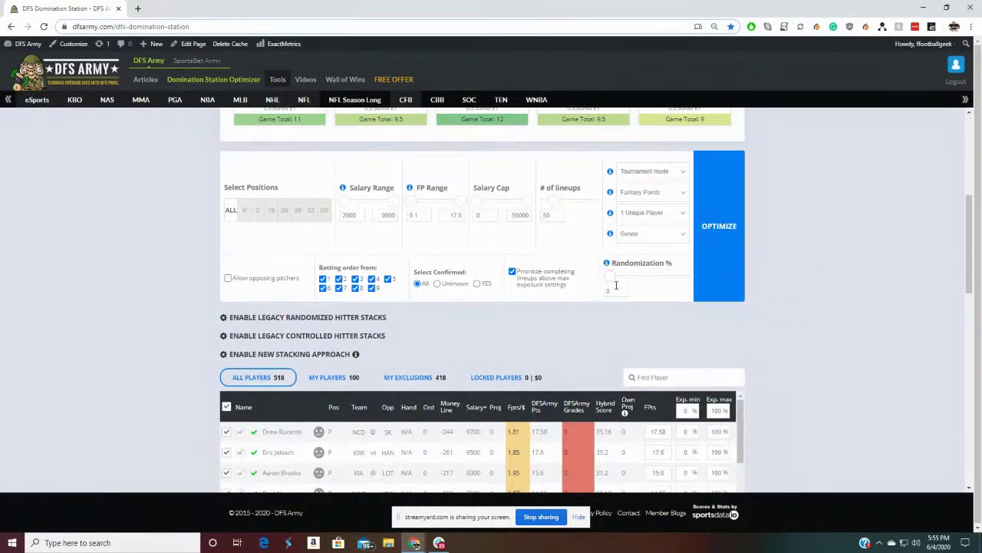
left_click_drag(607, 276, 643, 276)
left_click_drag(649, 277, 647, 282)
left_click_drag(647, 282, 622, 279)
left_click(608, 278)
scroll(525, 289, "down", 2)
scroll(888, 274, "up", 1)
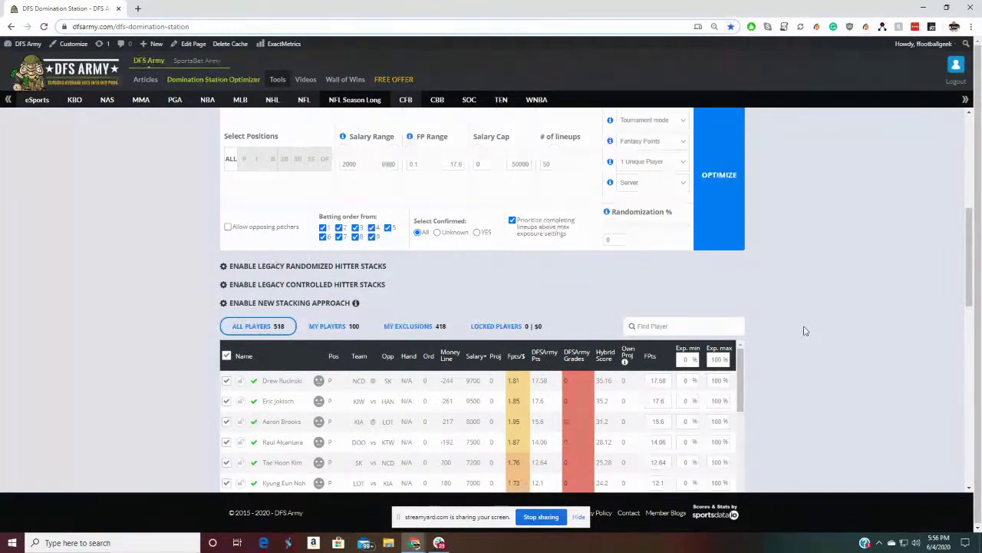
Enable the new stacking approach and review its Hitter Stack Rules
scroll(805, 330, "down", 1)
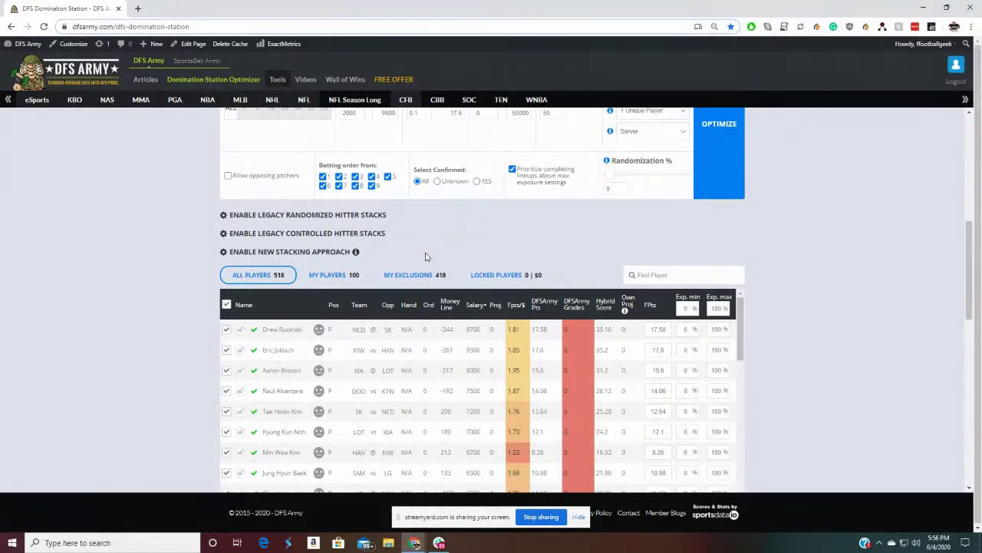
left_click(332, 252)
scroll(338, 265, "down", 1)
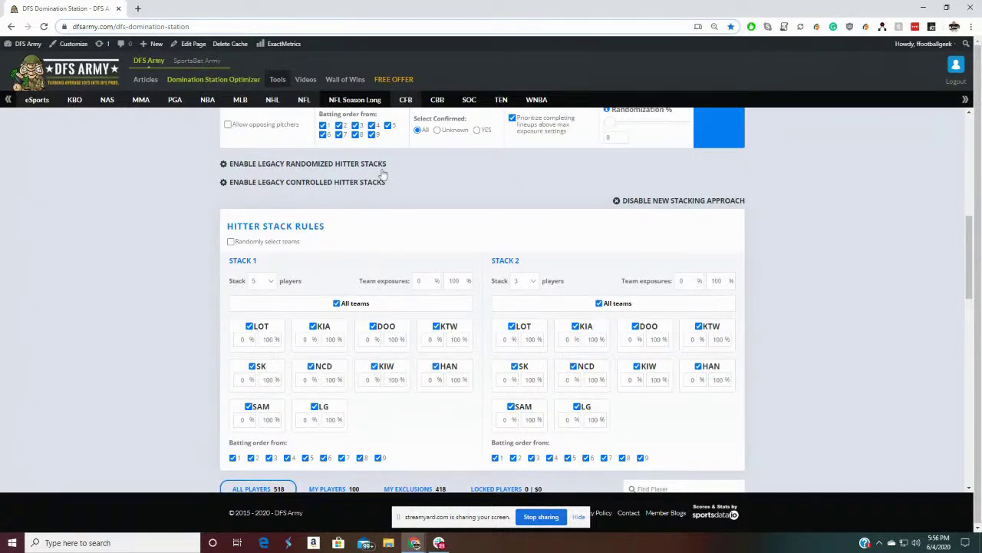
scroll(374, 194, "down", 1)
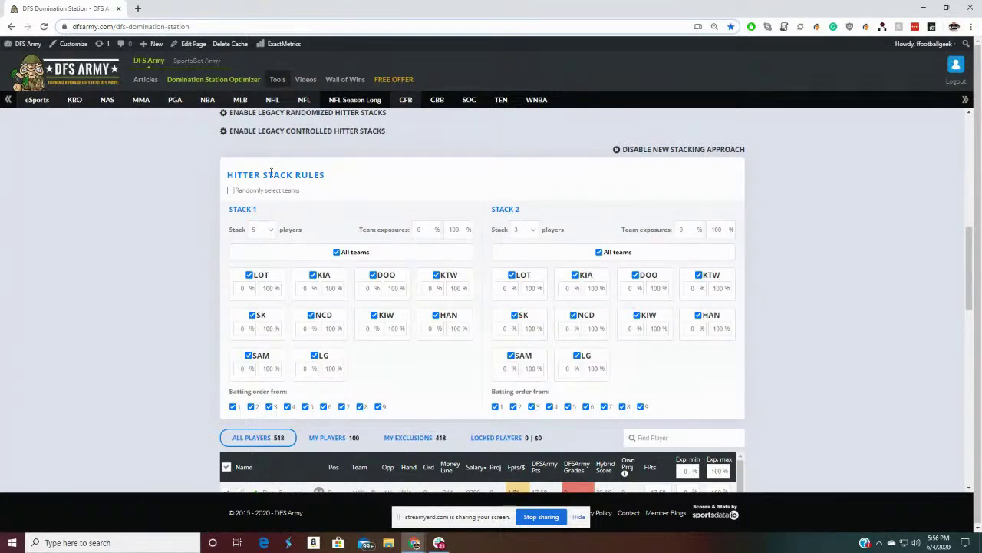
Turn the new stacking approach off and back on
scroll(406, 217, "up", 3)
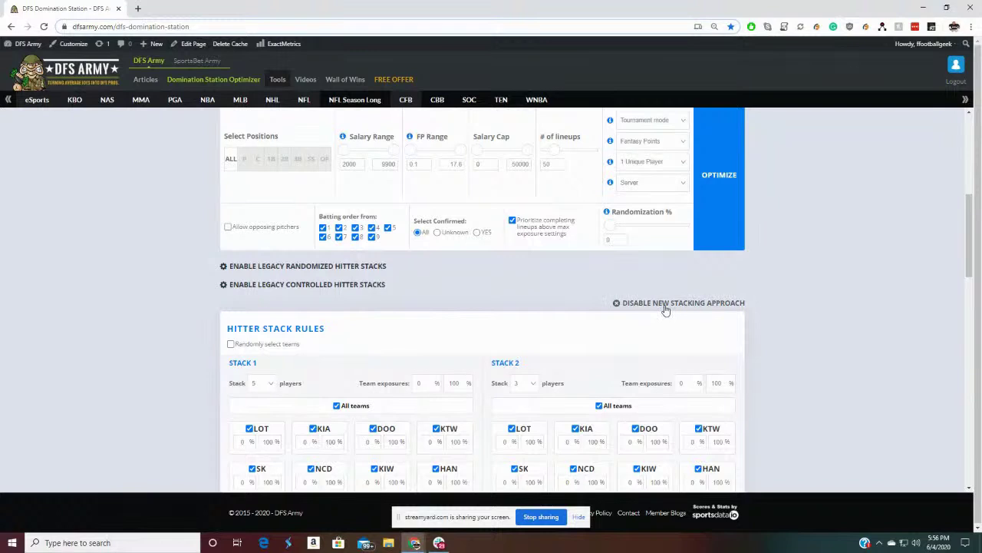
left_click(666, 304)
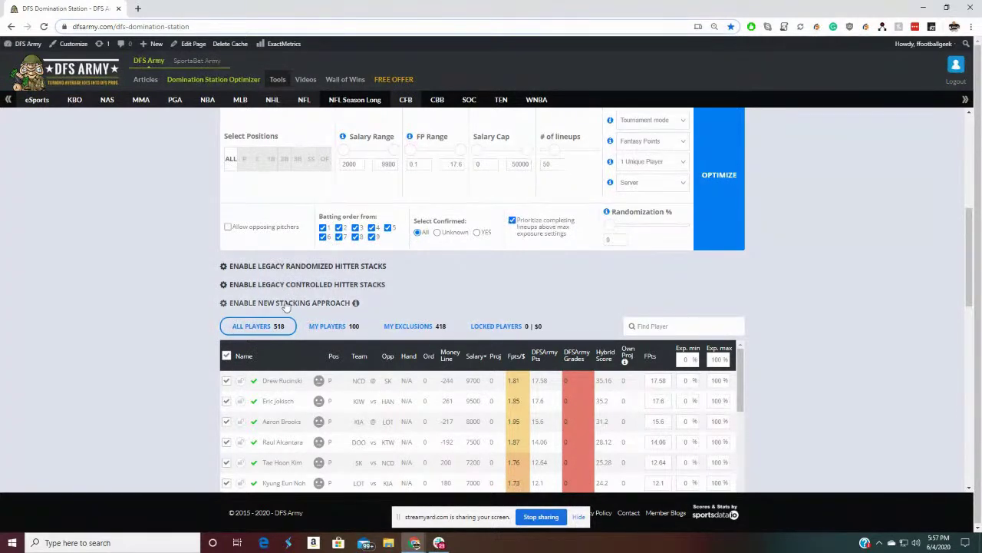
left_click(330, 304)
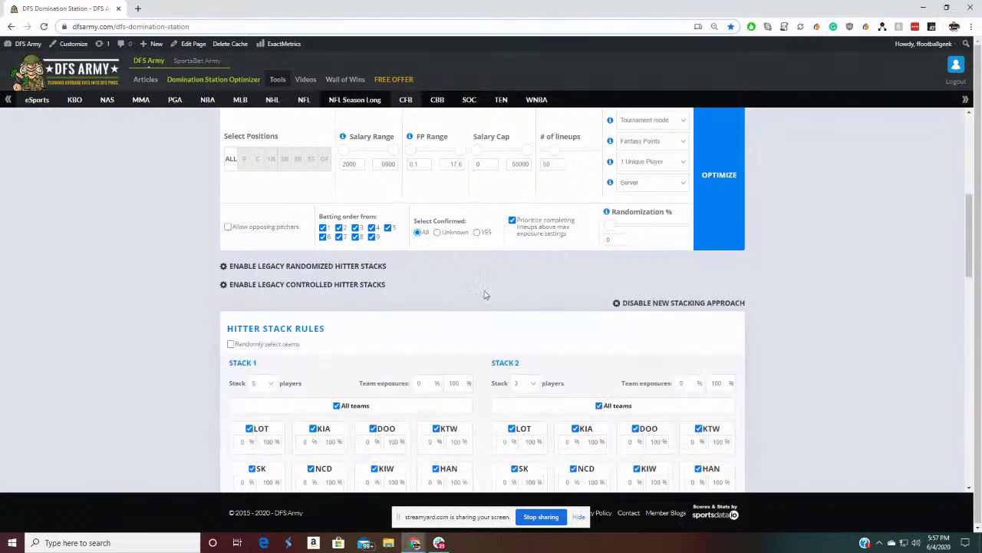
Try a hitter stack split with 4 players in Stack 1 and 4 players in Stack 2
scroll(483, 291, "down", 3)
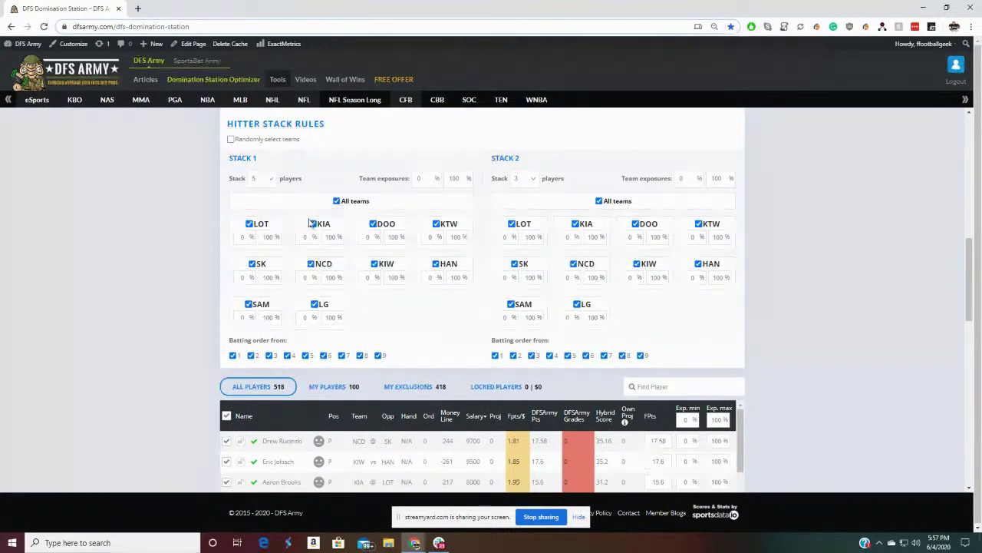
scroll(781, 268, "up", 1)
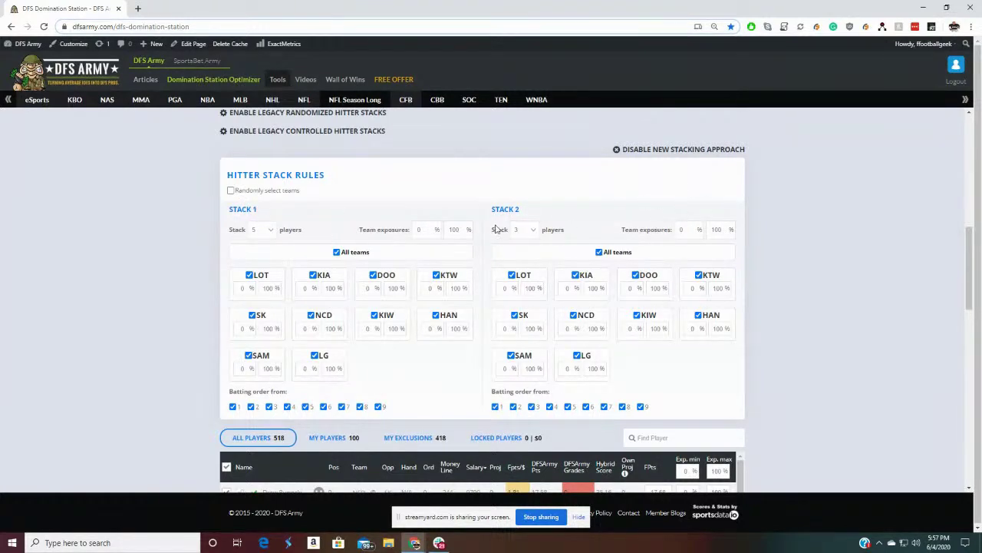
left_click(263, 231)
left_click(261, 260)
left_click(526, 231)
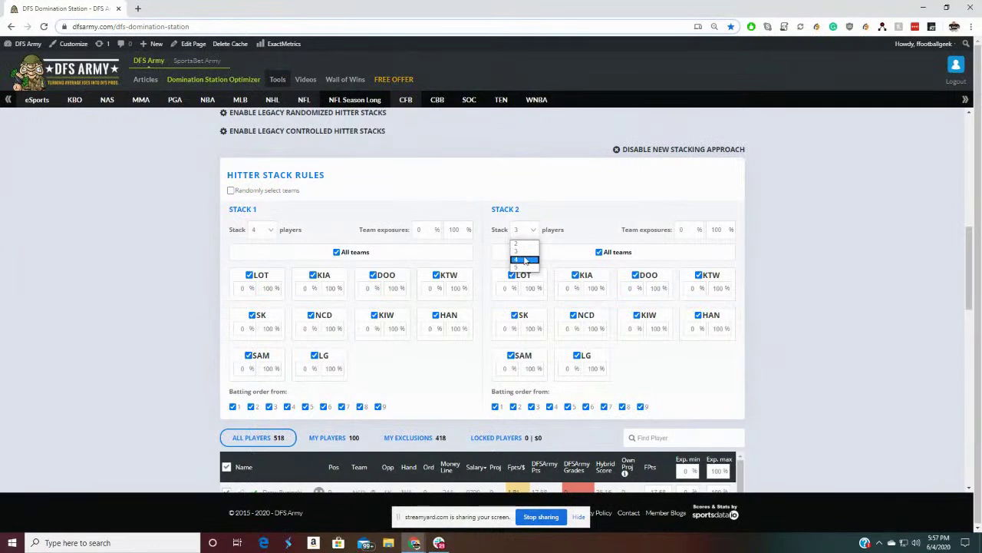
left_click(525, 261)
Set the hitter stack sizes to 5 players for Stack 1 and 2 players for Stack 2
left_click(268, 232)
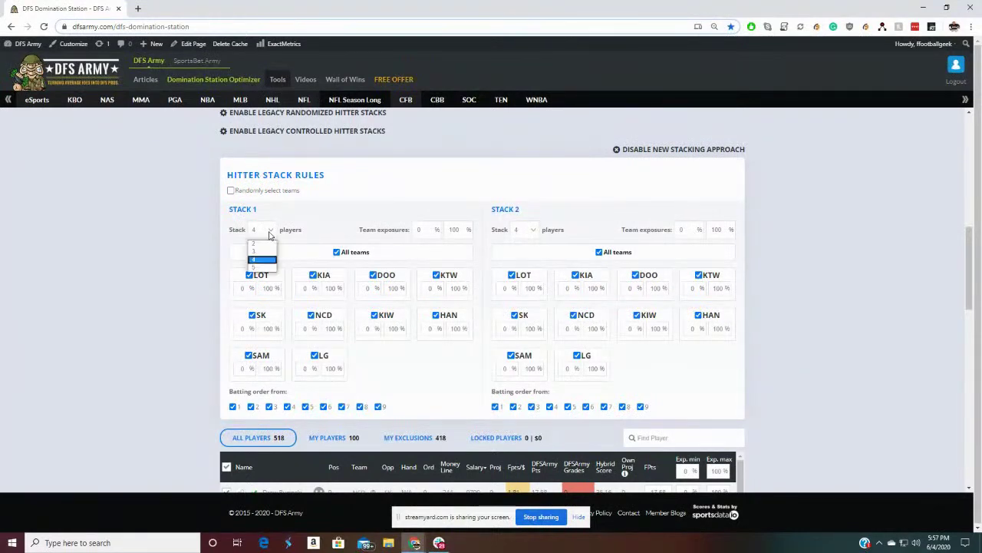
left_click(265, 260)
left_click(530, 230)
left_click(517, 255)
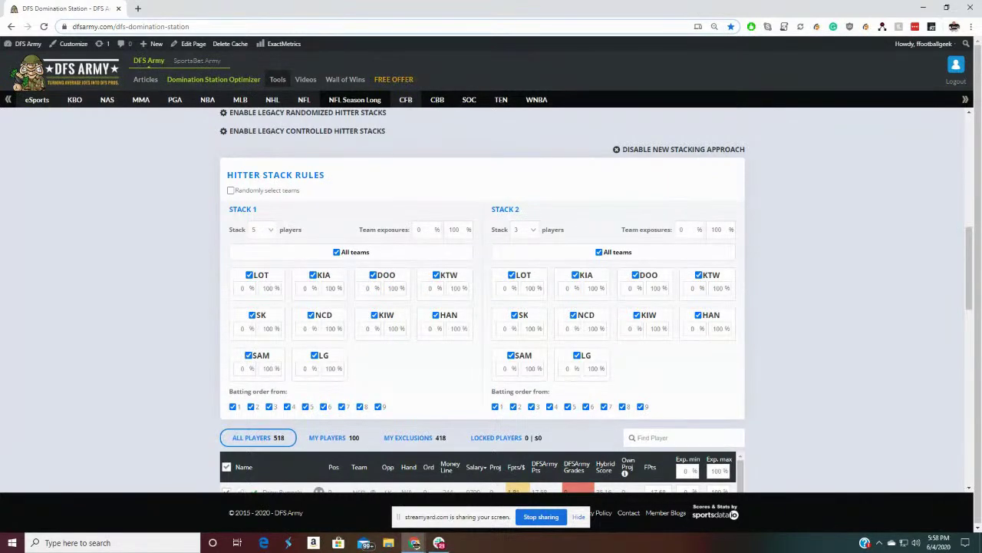
left_click(524, 232)
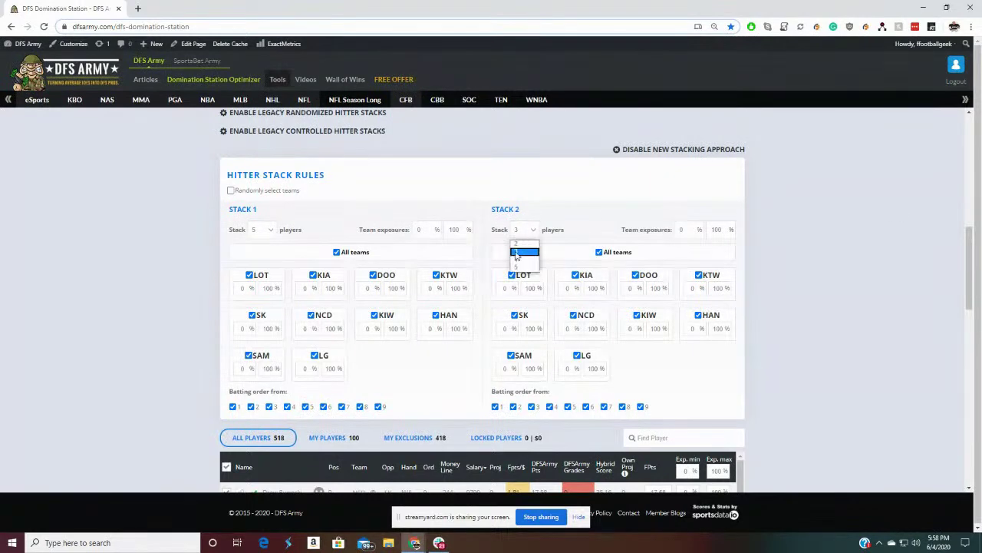
left_click(517, 244)
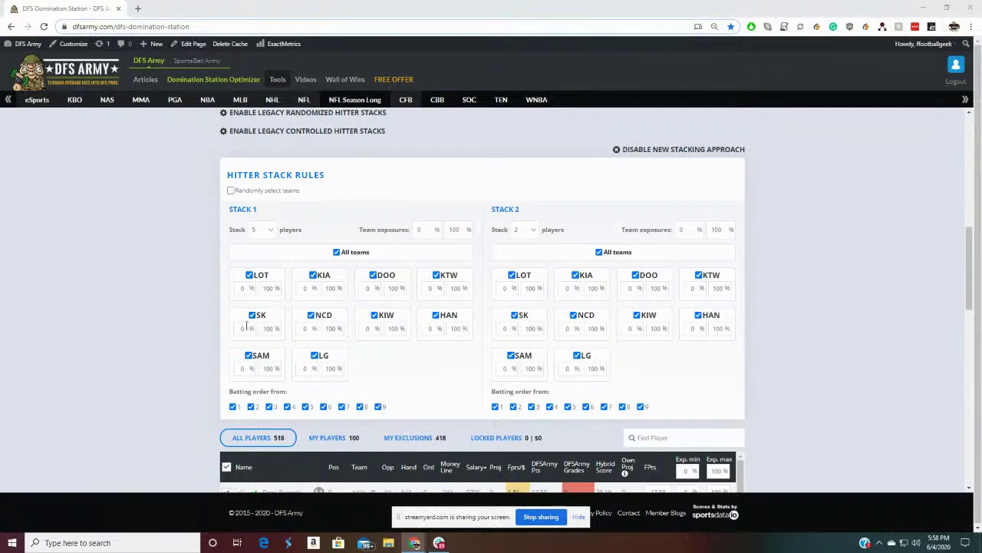
Try deselecting SK and NCD in Stack 1, and toggle its teams back to all selected
left_click(253, 315)
left_click(310, 315)
left_click(336, 252)
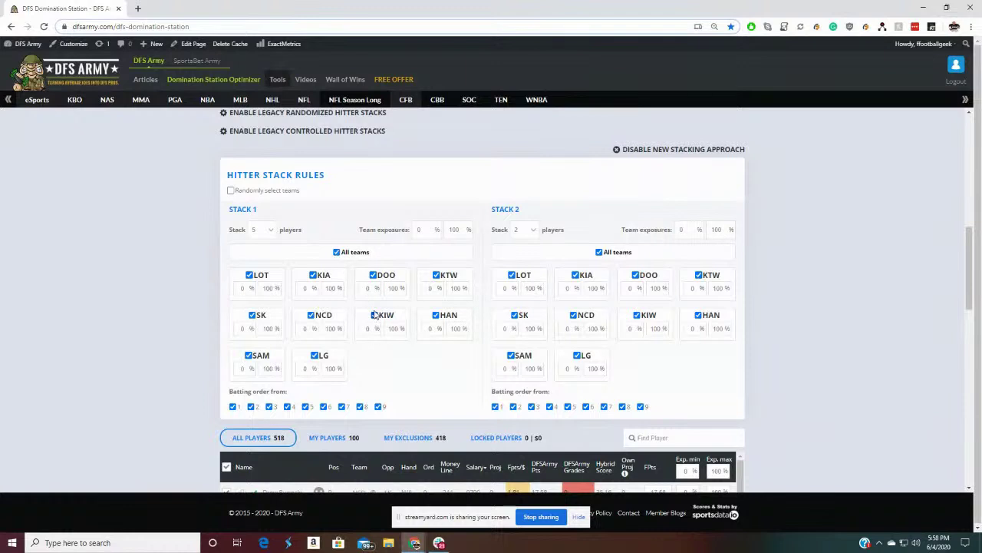
left_click(338, 252)
left_click(338, 252)
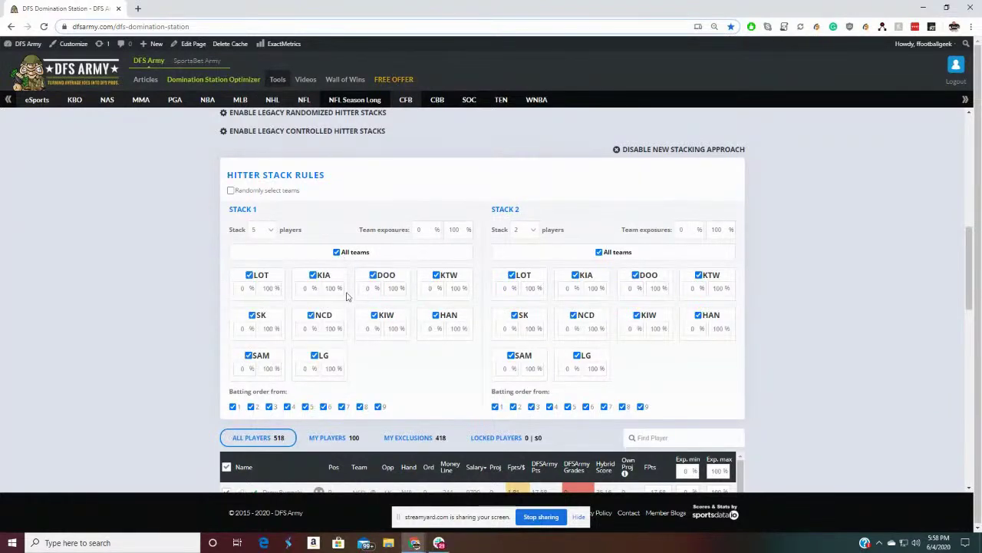
Restrict Stack 1 to the teams LOT, KIA, DOO, KTW and SK
left_click(337, 252)
left_click(249, 278)
left_click(313, 276)
left_click(374, 276)
left_click(436, 276)
Restrict Stack 2 to the teams LOT, KIA, DOO, KTW, SK and NCD
left_click(599, 254)
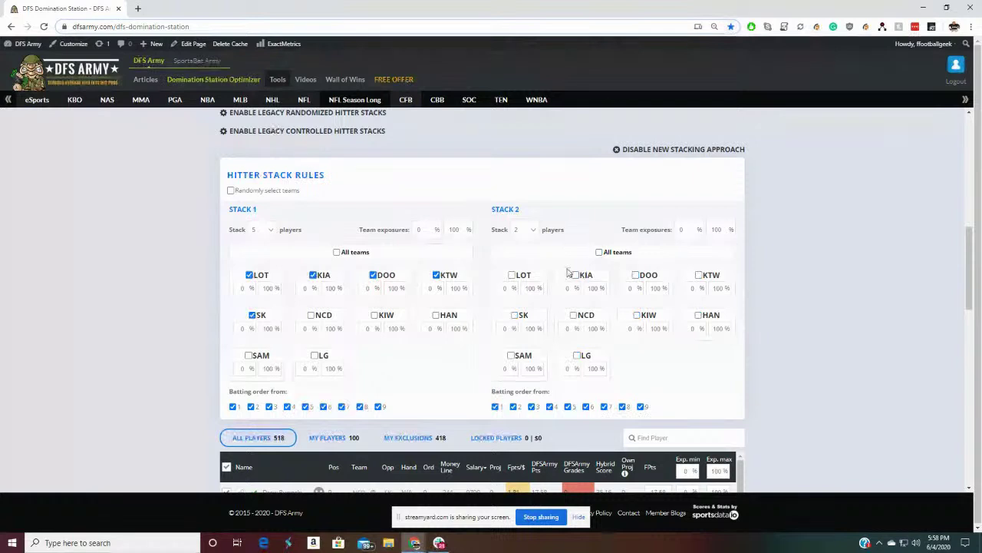
left_click(512, 275)
left_click(576, 275)
left_click(635, 275)
left_click(699, 275)
left_click(514, 314)
left_click(573, 317)
Check the team totals in the Games Filter and reselect all teams in both hitter stacks
scroll(829, 340, "up", 6)
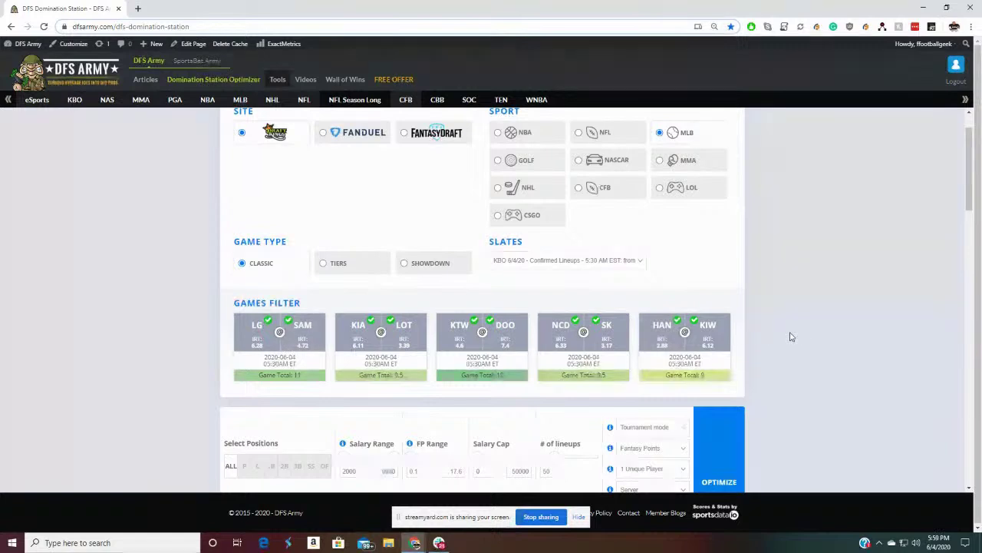
scroll(791, 334, "down", 1)
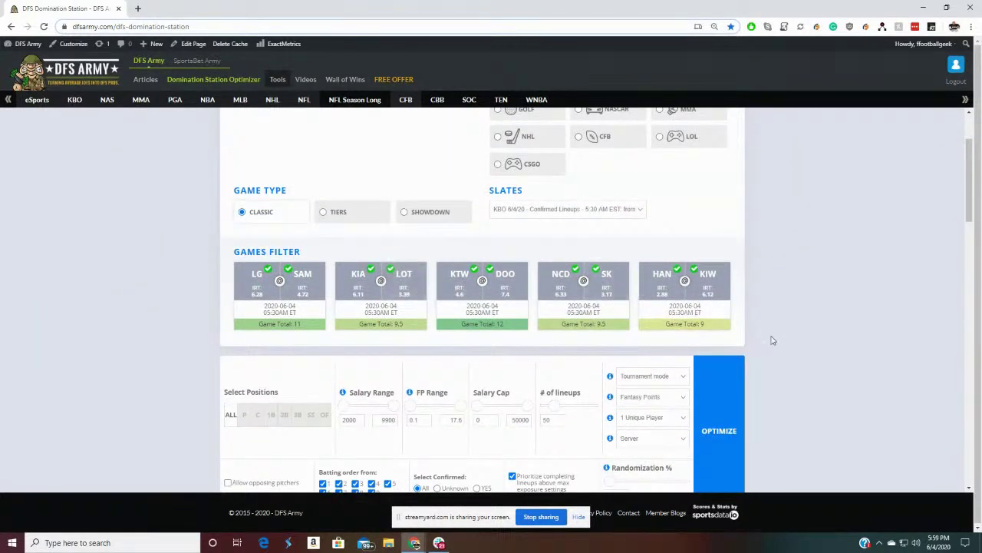
scroll(772, 340, "down", 9)
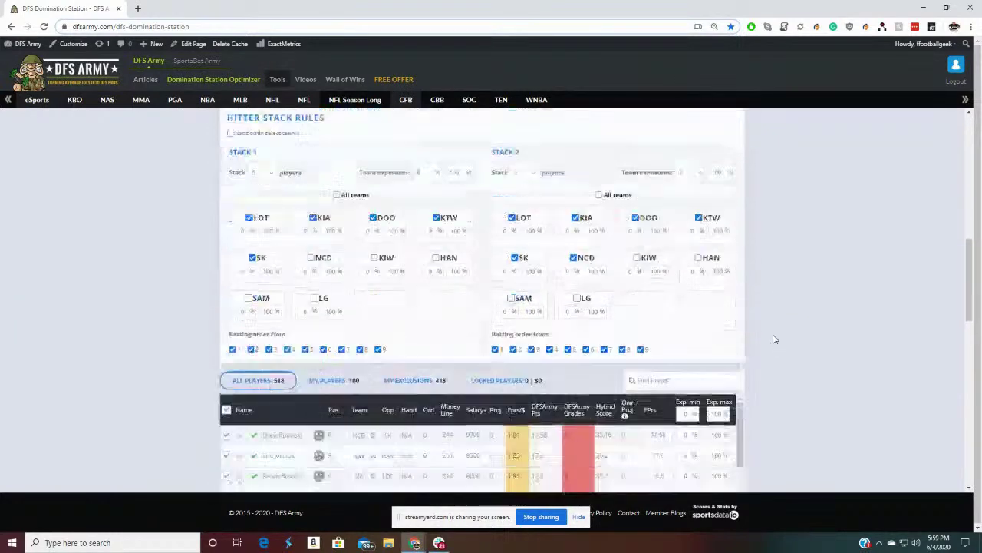
scroll(690, 323, "up", 2)
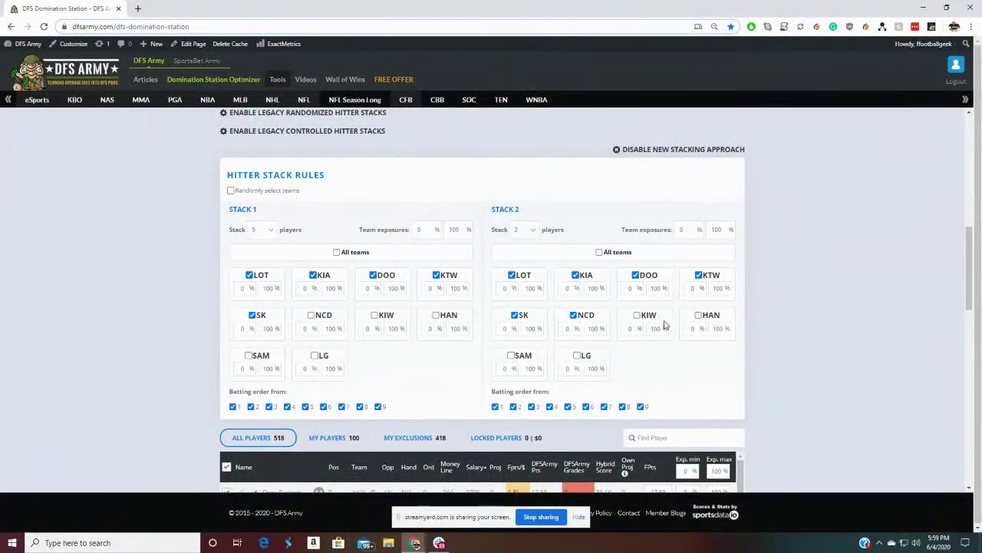
left_click(512, 275)
left_click(515, 314)
left_click(336, 252)
left_click(602, 255)
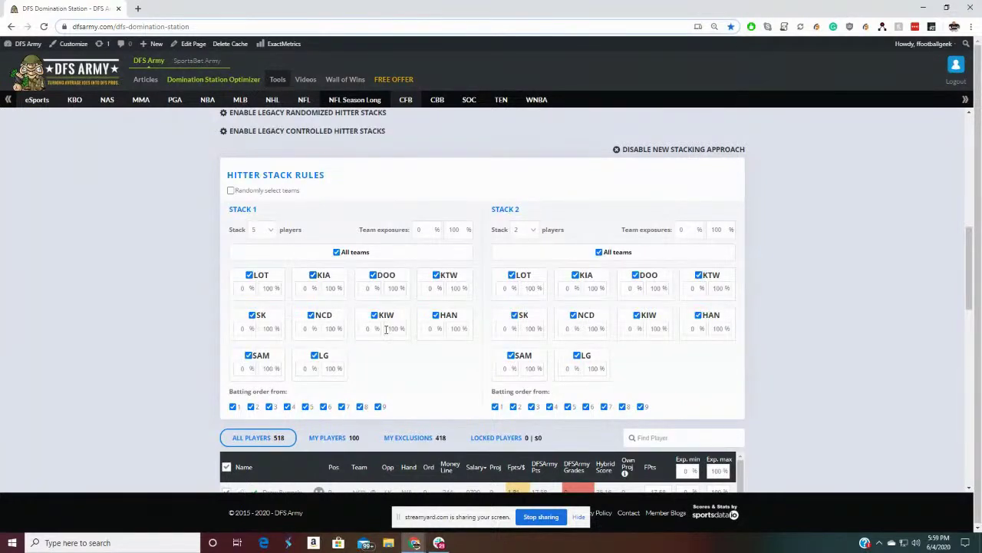
Exclude the teams LOT, SK and HAN from both Stack 1 and Stack 2
left_click(435, 315)
left_click(250, 275)
left_click(251, 315)
left_click(520, 317)
left_click(519, 277)
left_click(698, 315)
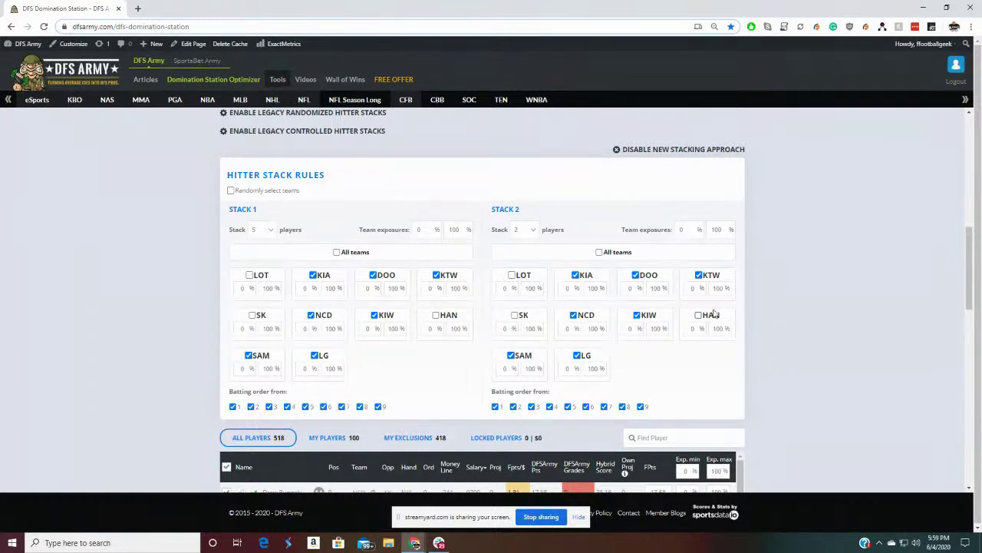
Set the minimum exposure of team DOO in Stack 1 to 50%
scroll(844, 345, "up", 1)
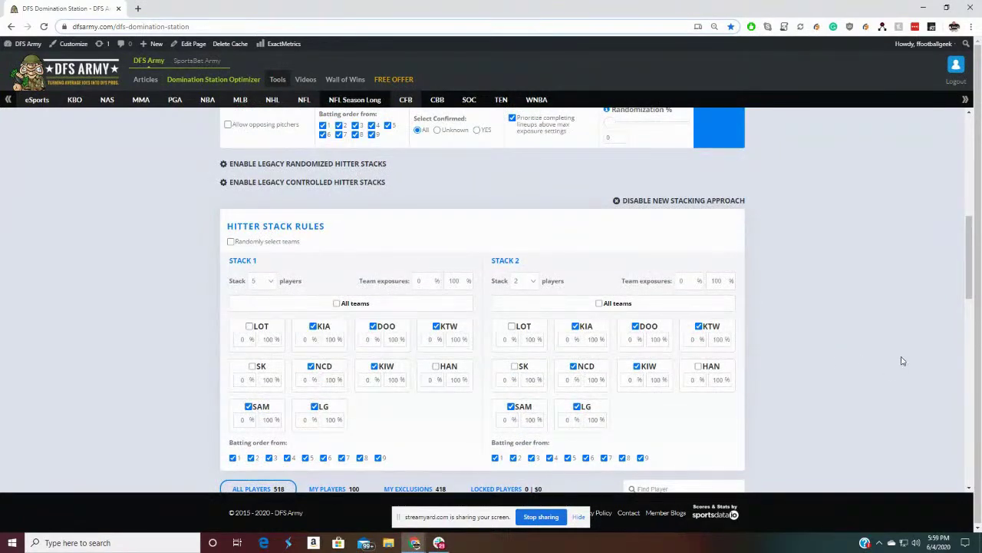
scroll(903, 361, "down", 2)
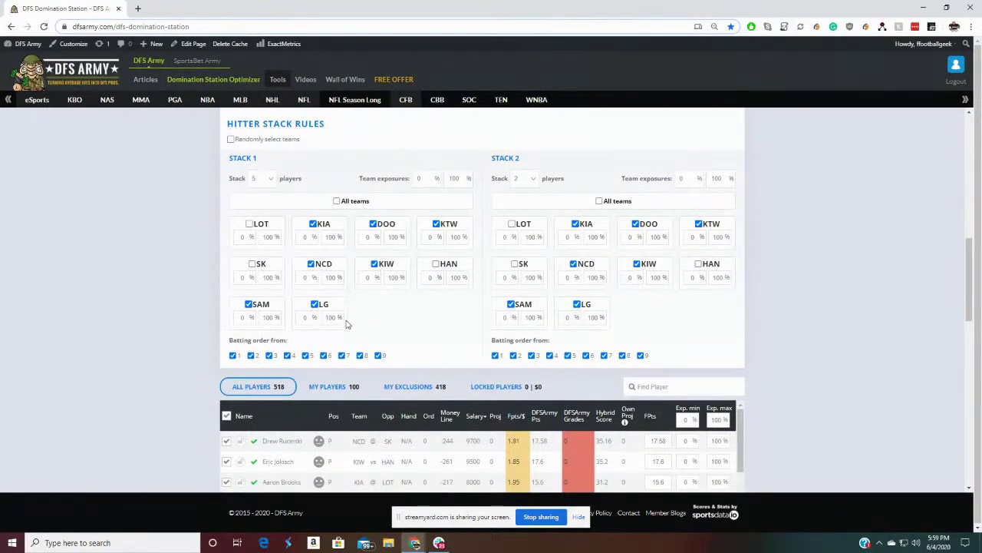
scroll(350, 320, "up", 2)
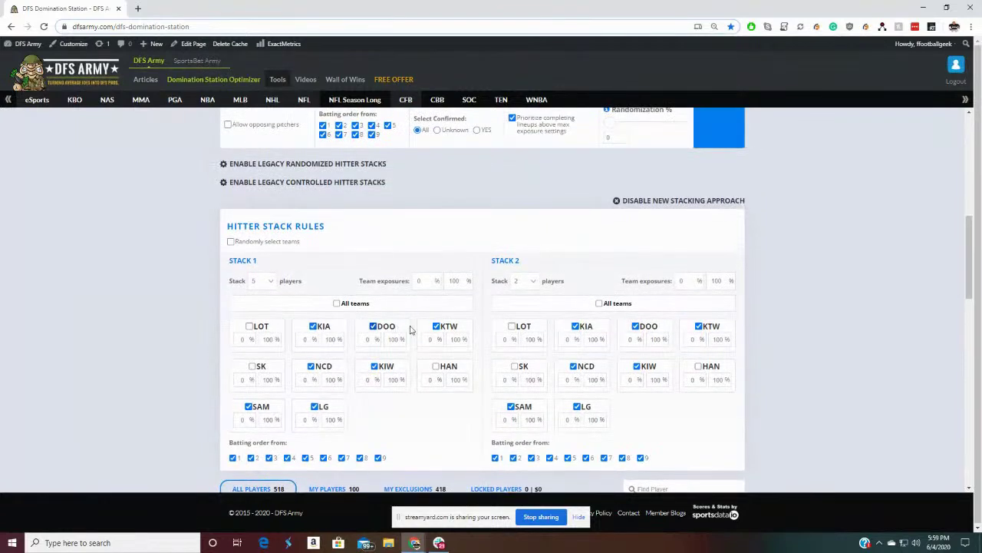
scroll(808, 327, "up", 8)
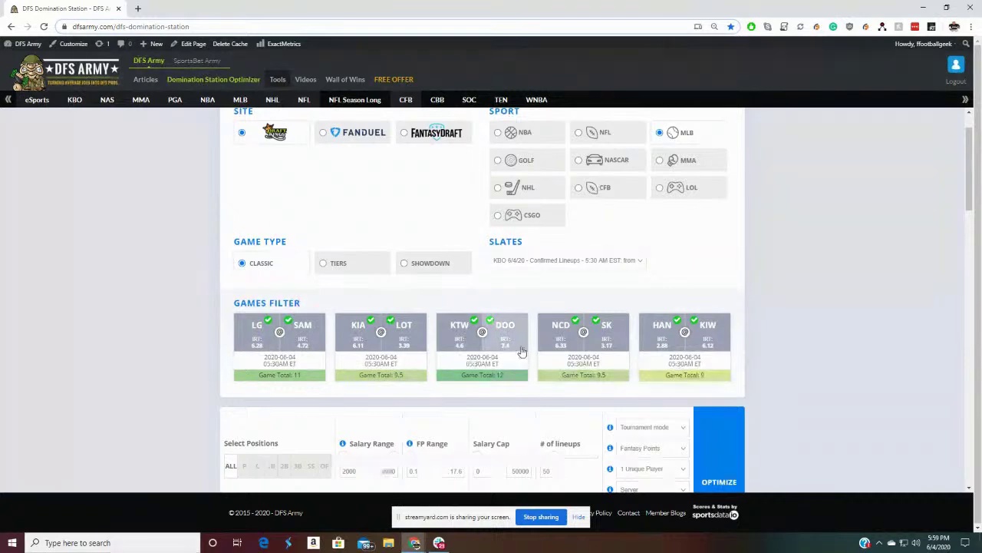
scroll(798, 344, "down", 2)
scroll(797, 345, "down", 10)
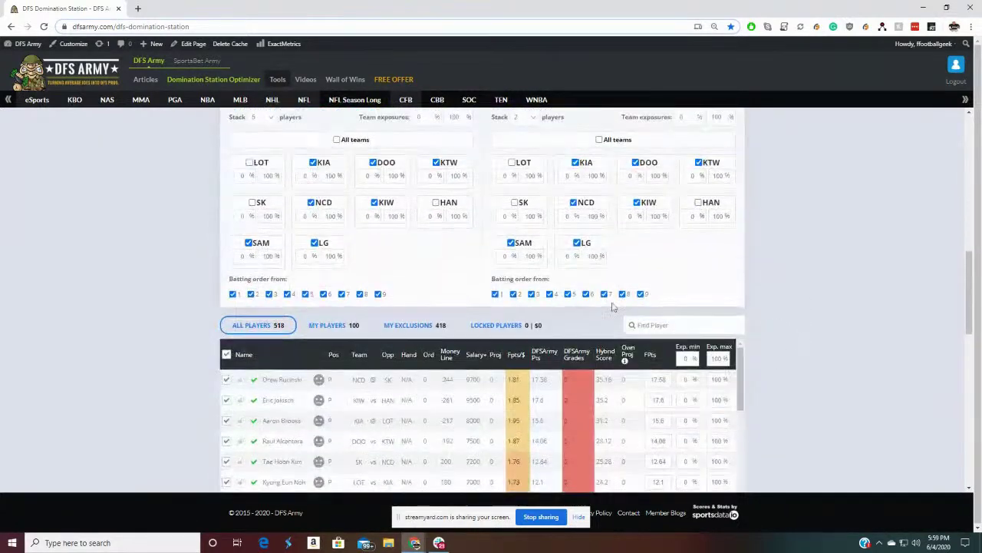
scroll(837, 320, "up", 2)
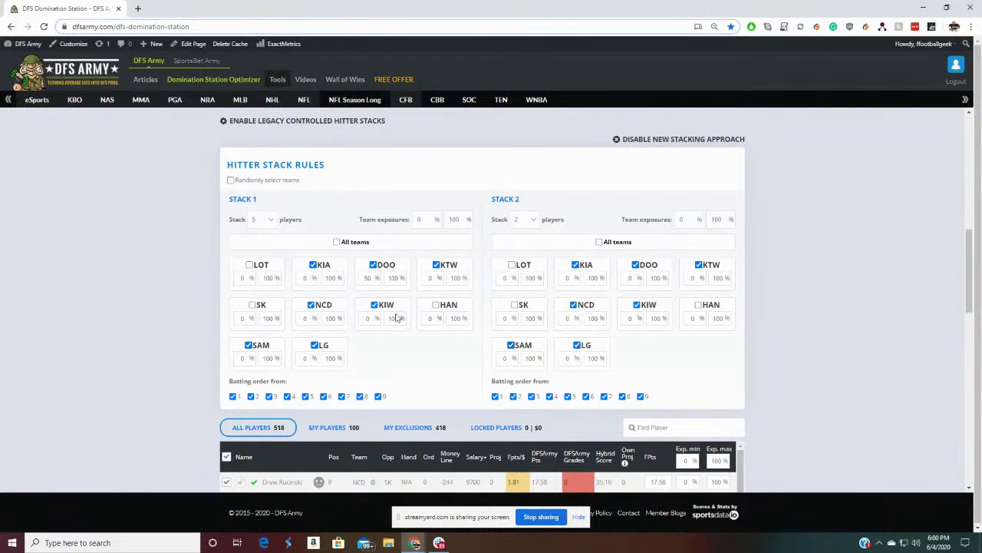
Run the optimizer with the configured hitter stack rules to generate the lineups
scroll(818, 344, "down", 2)
scroll(818, 347, "up", 3)
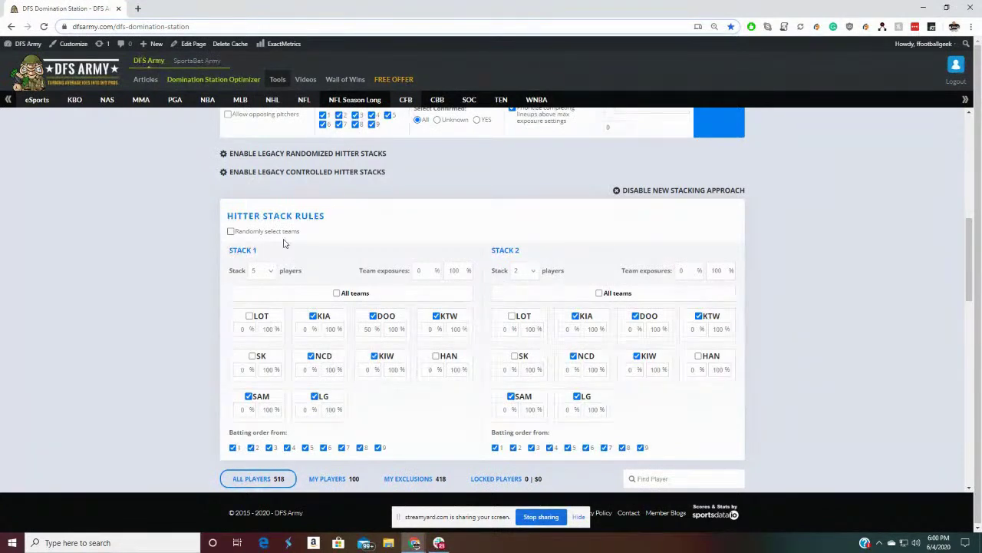
scroll(588, 222, "up", 3)
scroll(806, 307, "down", 2)
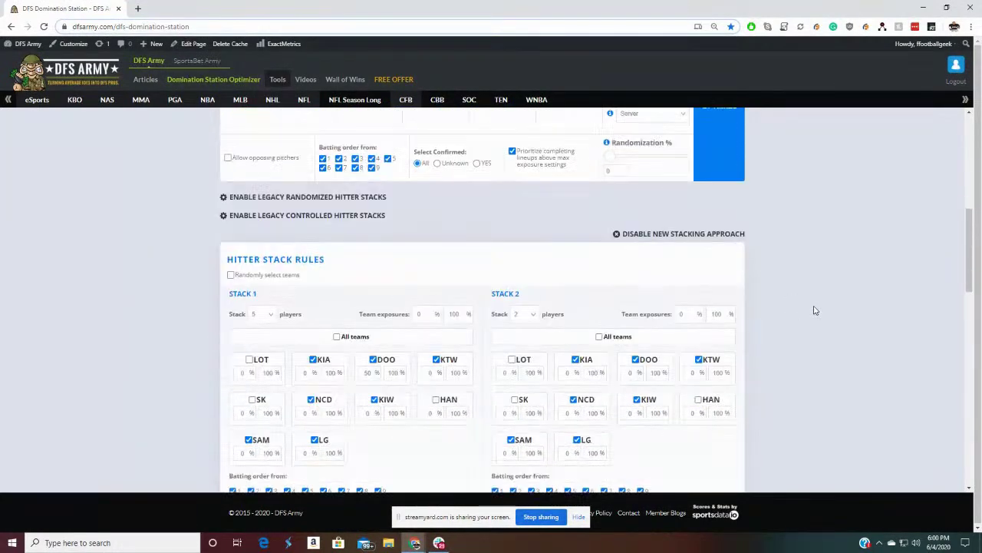
scroll(815, 310, "down", 2)
scroll(793, 309, "up", 3)
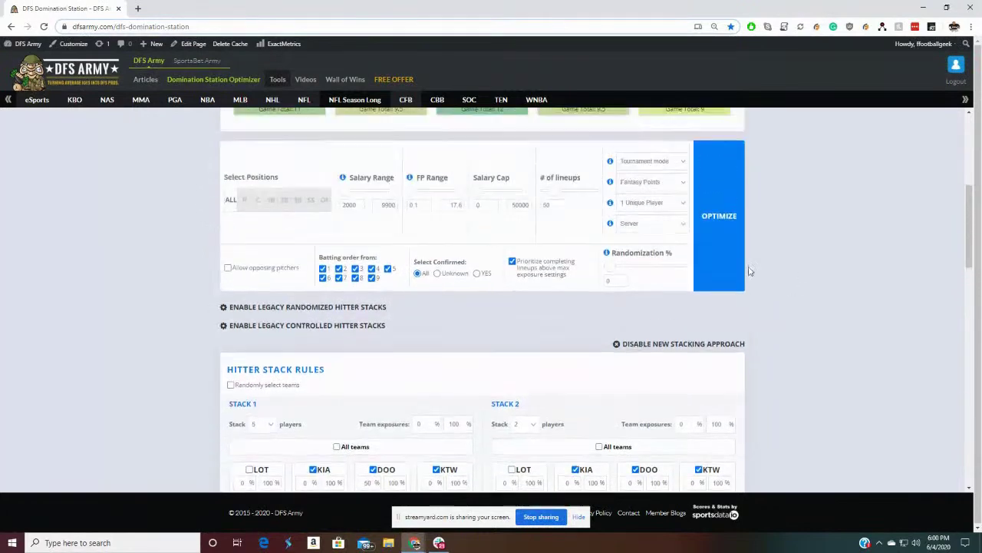
left_click(715, 248)
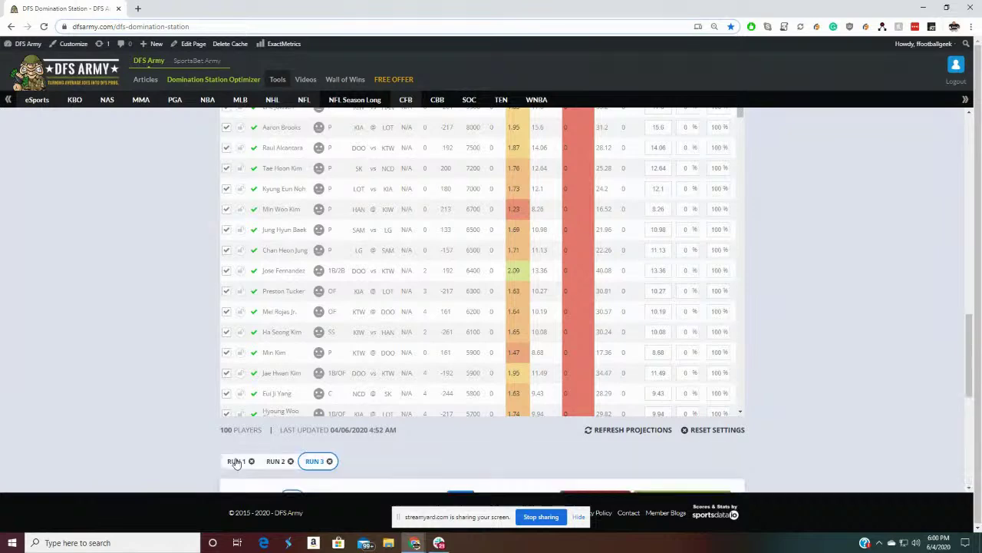
Examine the generated lineups and the player exposures of the new optimizer run
scroll(860, 331, "down", 5)
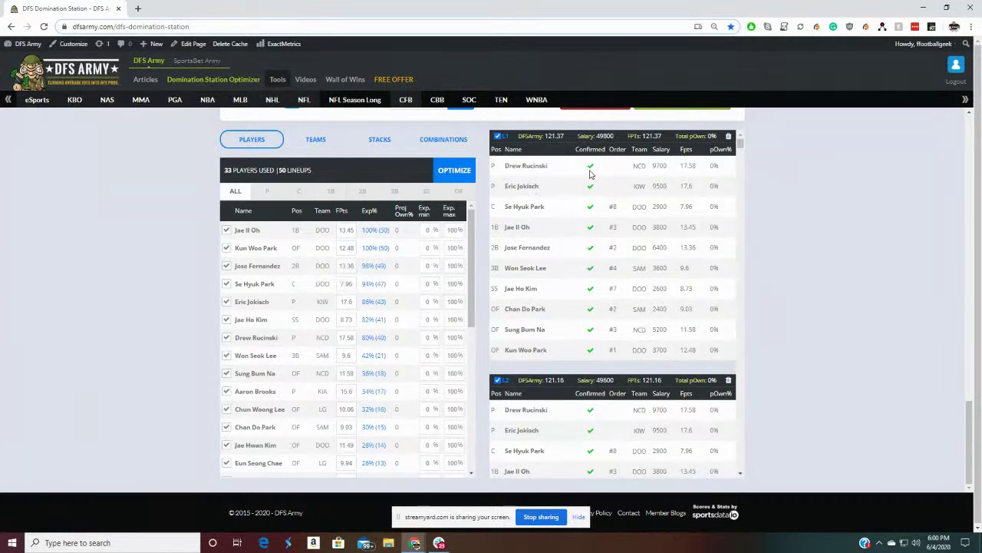
scroll(618, 254, "down", 1)
scroll(619, 254, "down", 3)
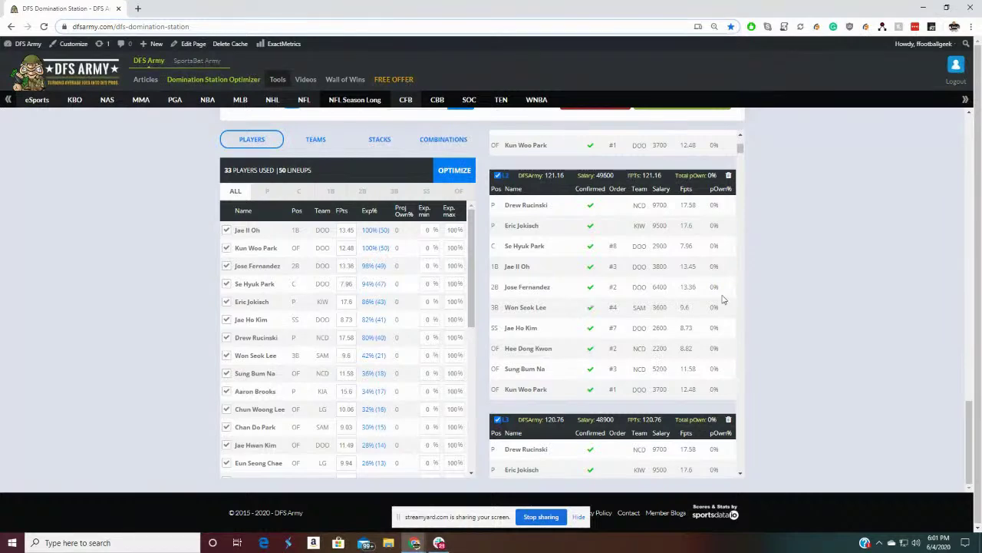
scroll(790, 323, "up", 2)
scroll(771, 311, "down", 1)
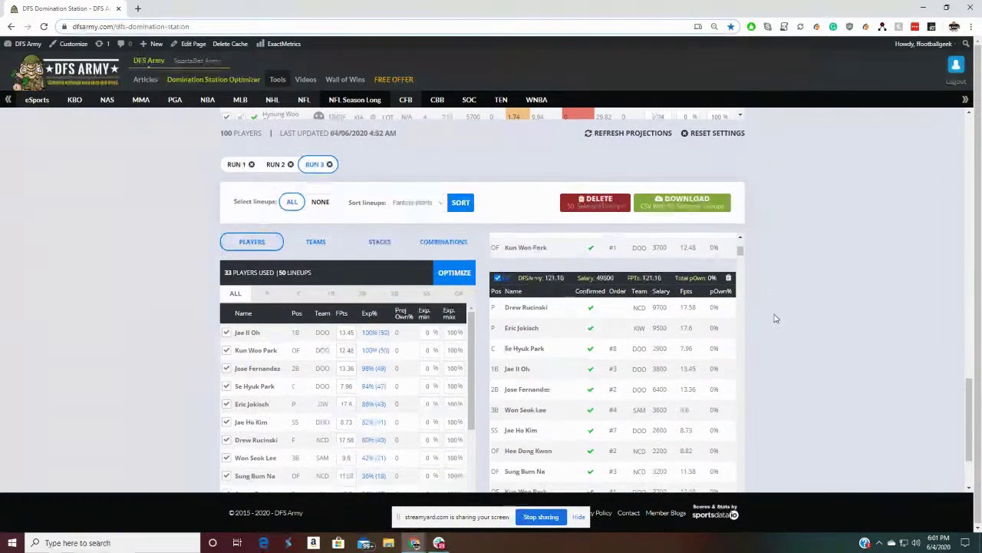
scroll(611, 333, "up", 1)
scroll(623, 333, "down", 1)
scroll(110, 294, "down", 1)
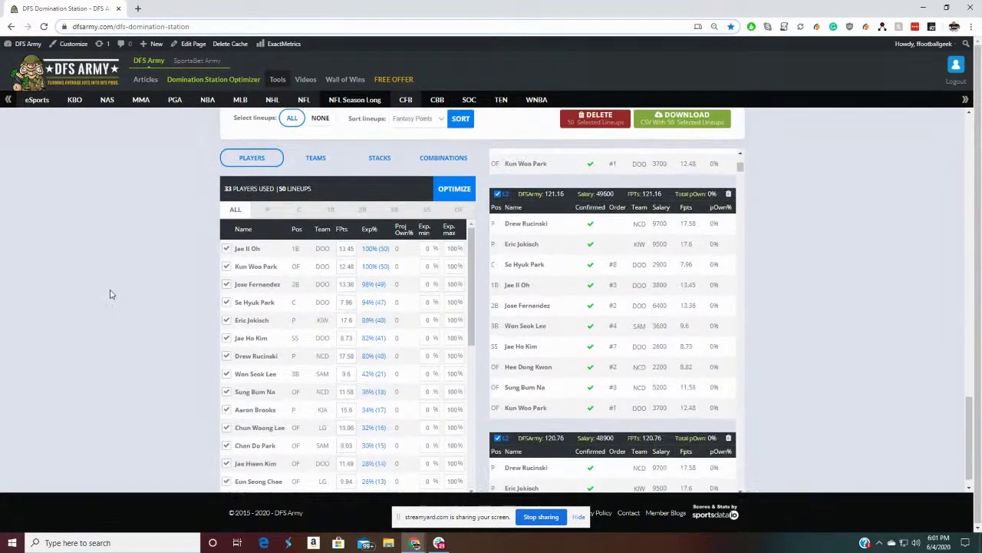
scroll(160, 296, "up", 1)
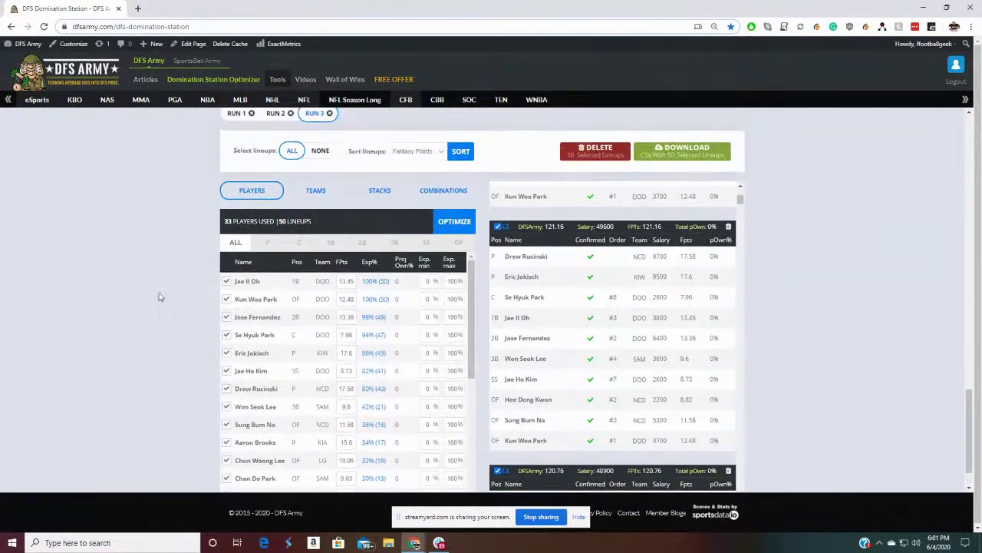
View the team exposures of the new run and return to its player exposures
left_click(316, 193)
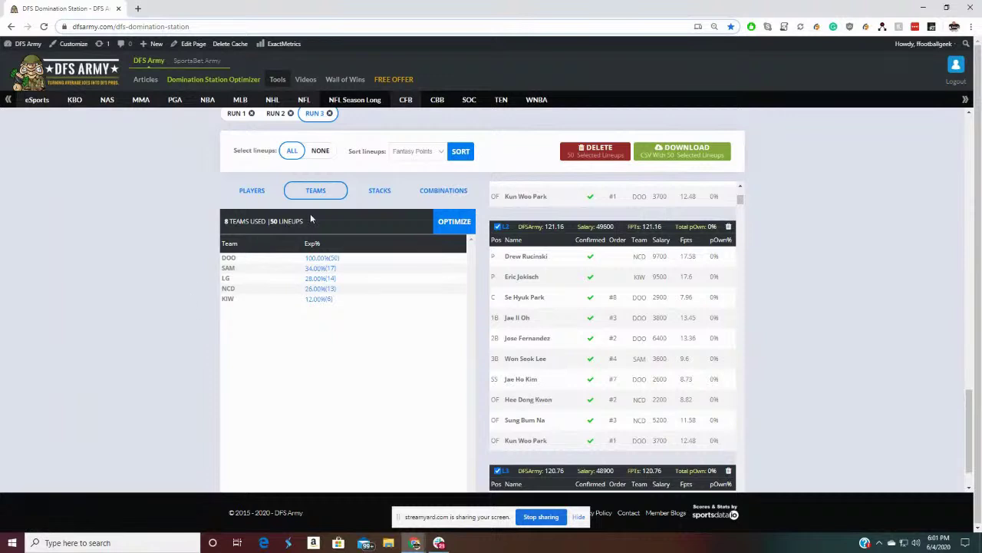
left_click(251, 191)
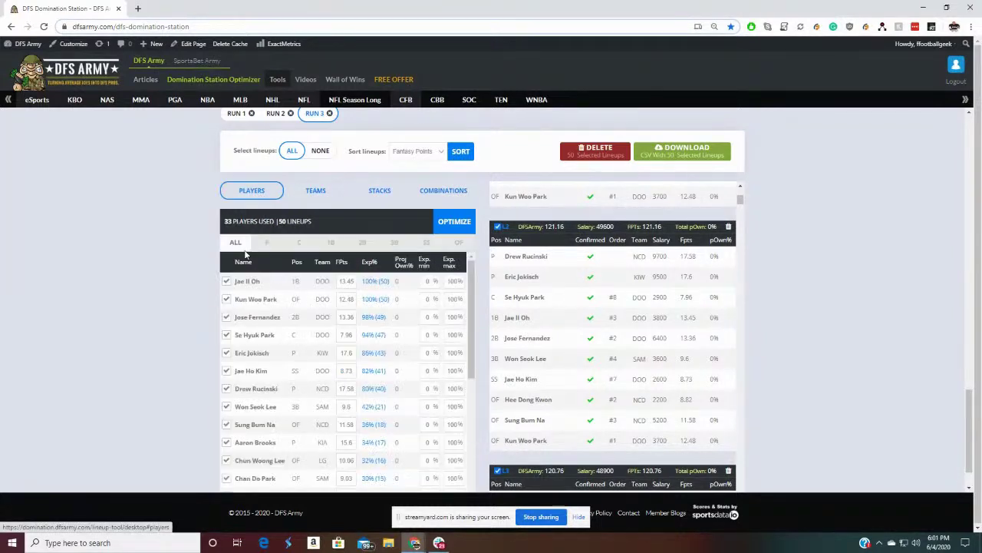
scroll(254, 284, "down", 1)
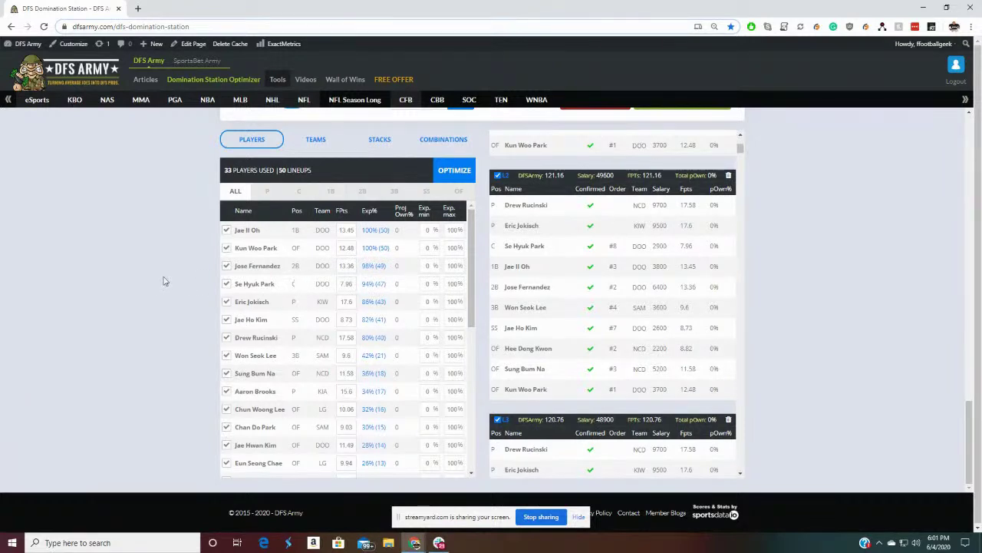
scroll(165, 282, "up", 2)
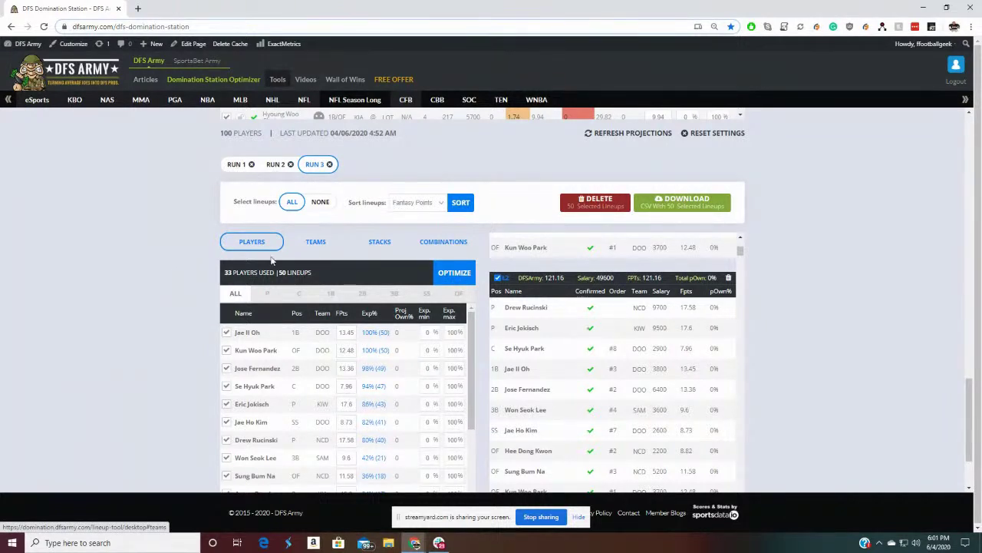
Review the team and stack exposures of the latest run and compare them with the hitter stack rules
left_click(317, 241)
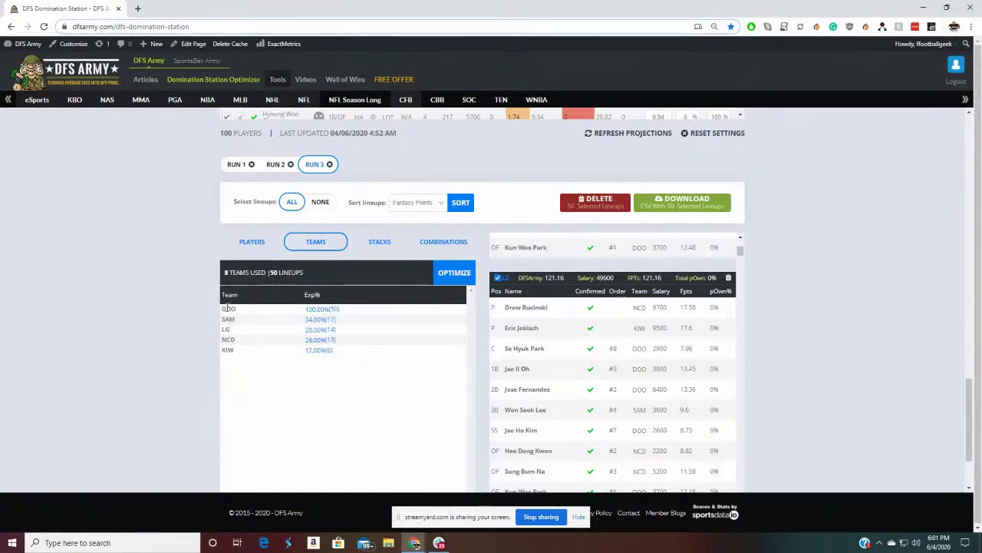
left_click(381, 243)
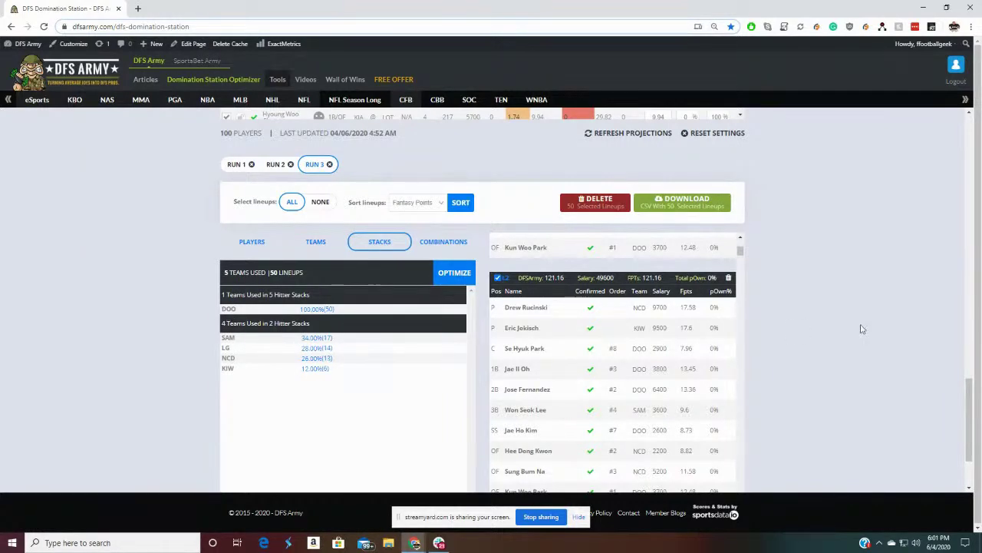
scroll(860, 329, "up", 10)
scroll(861, 309, "up", 1)
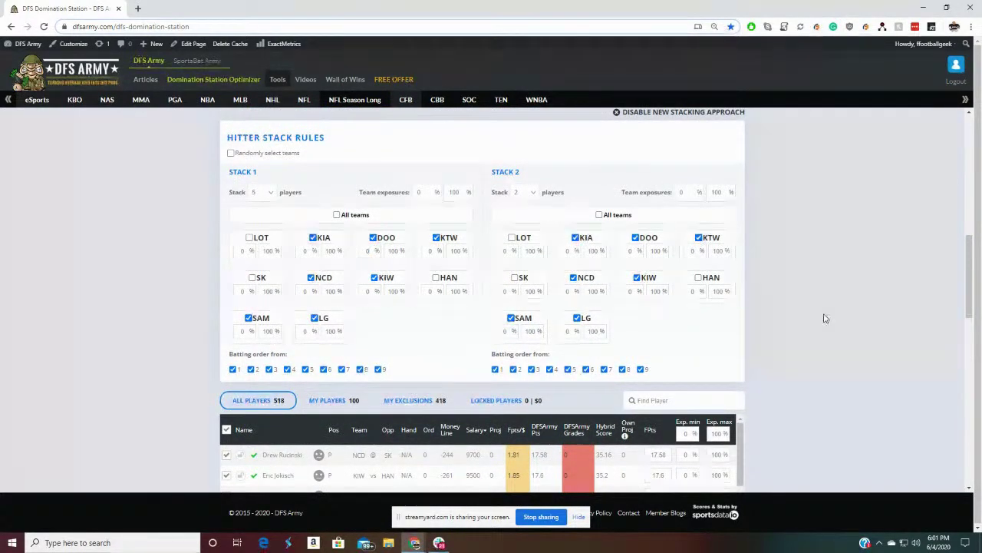
scroll(825, 318, "down", 5)
scroll(825, 319, "down", 4)
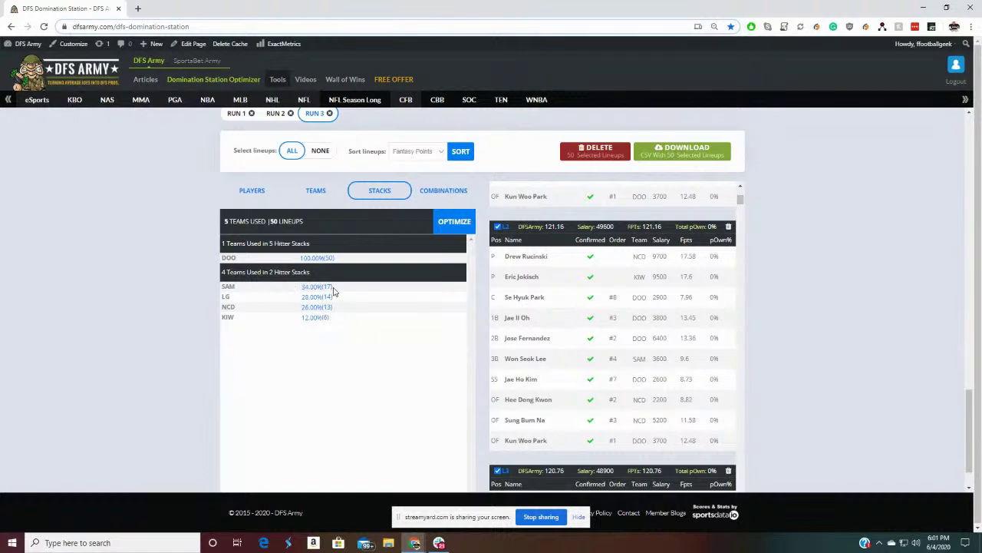
Set the maximum exposure of the DOO - SAM team combination to 15%
left_click(426, 195)
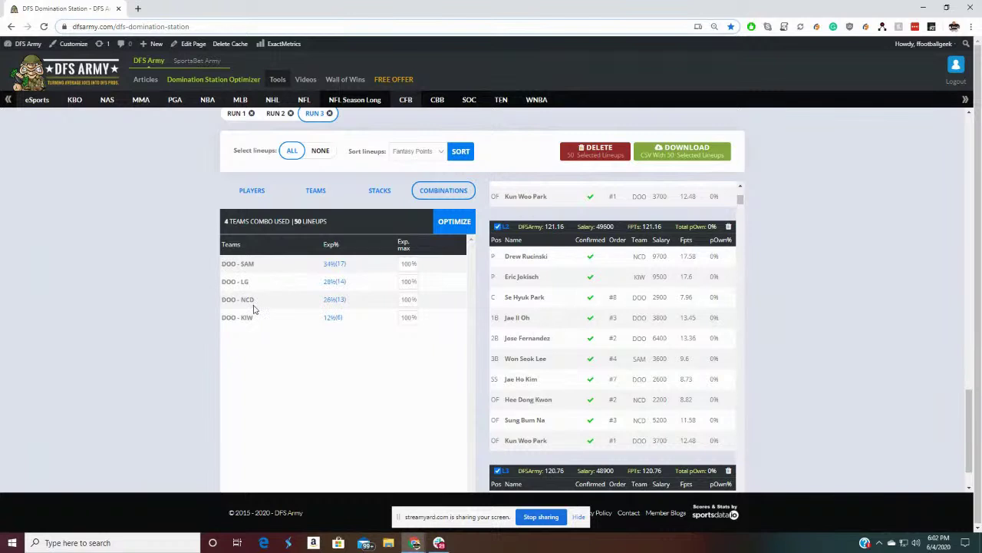
double_click(407, 264)
type("15")
Set the optimizer's randomization to 50%
scroll(846, 324, "up", 6)
scroll(846, 324, "up", 4)
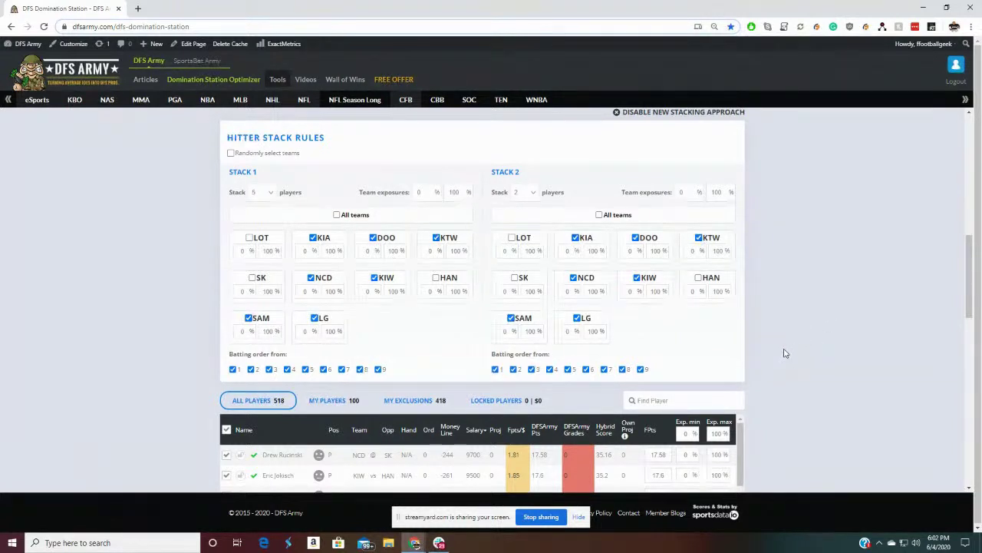
scroll(782, 351, "up", 5)
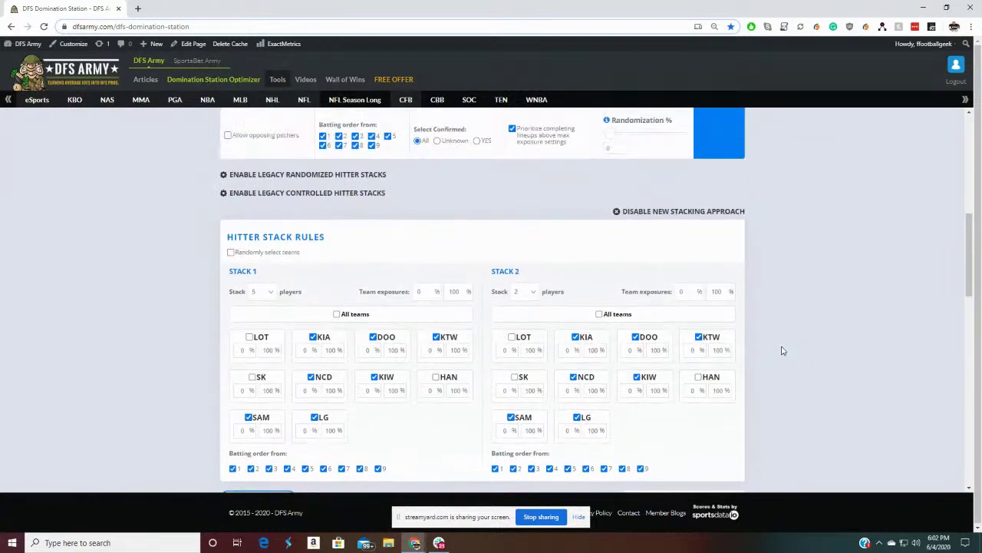
scroll(782, 351, "down", 2)
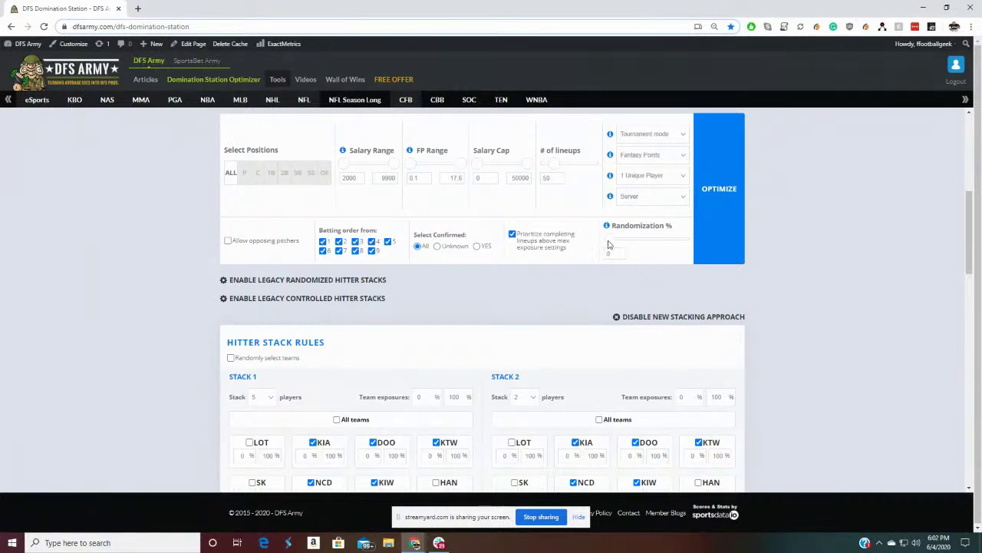
left_click(647, 243)
scroll(643, 244, "down", 1)
scroll(643, 244, "down", 1)
scroll(748, 235, "up", 2)
mouse_move(647, 239)
left_mouse_down()
mouse_move(699, 243)
mouse_move(781, 274)
left_mouse_up()
scroll(829, 294, "down", 2)
scroll(829, 294, "up", 3)
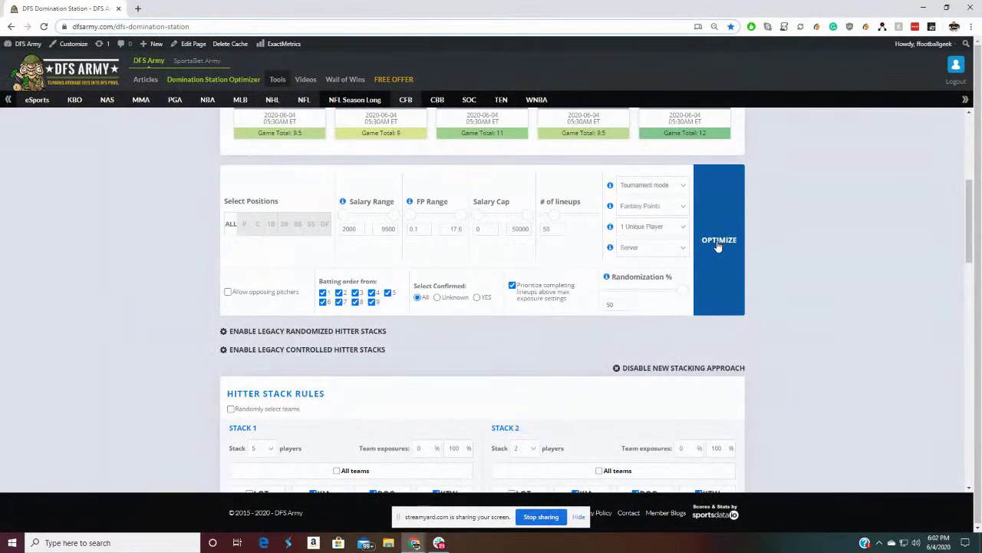
Run the optimizer for 50 lineups and bring up the new run's player exposures
left_click(719, 241)
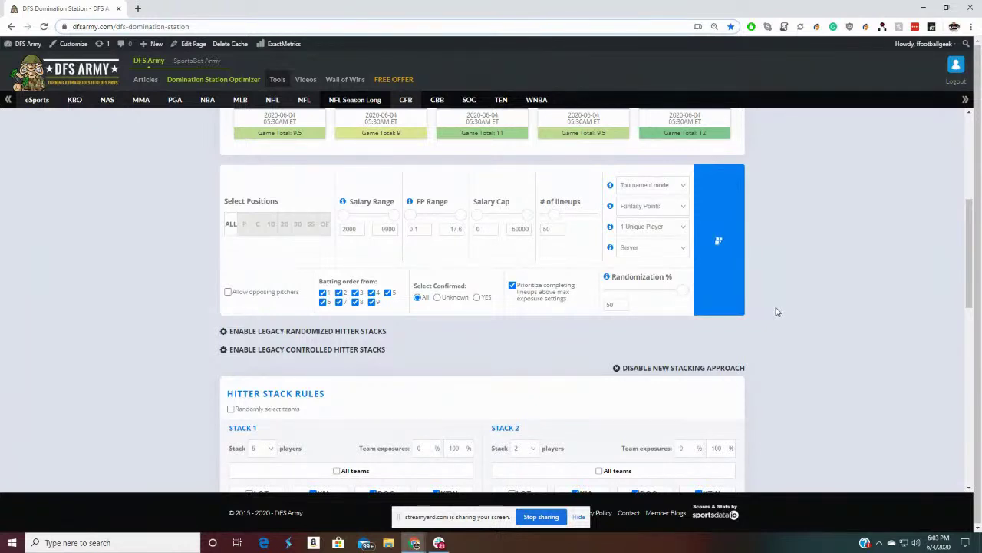
scroll(777, 312, "down", 5)
scroll(776, 313, "down", 4)
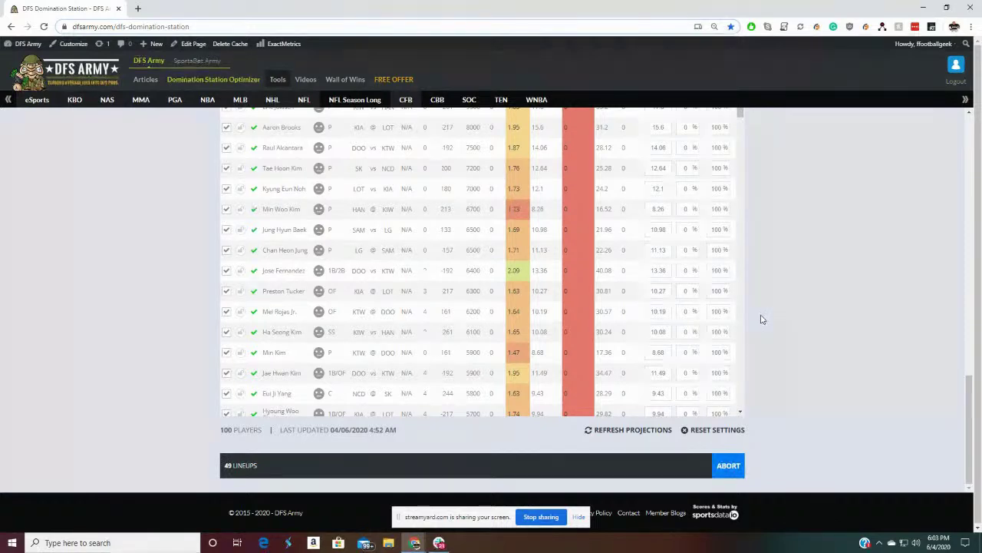
scroll(761, 319, "down", 4)
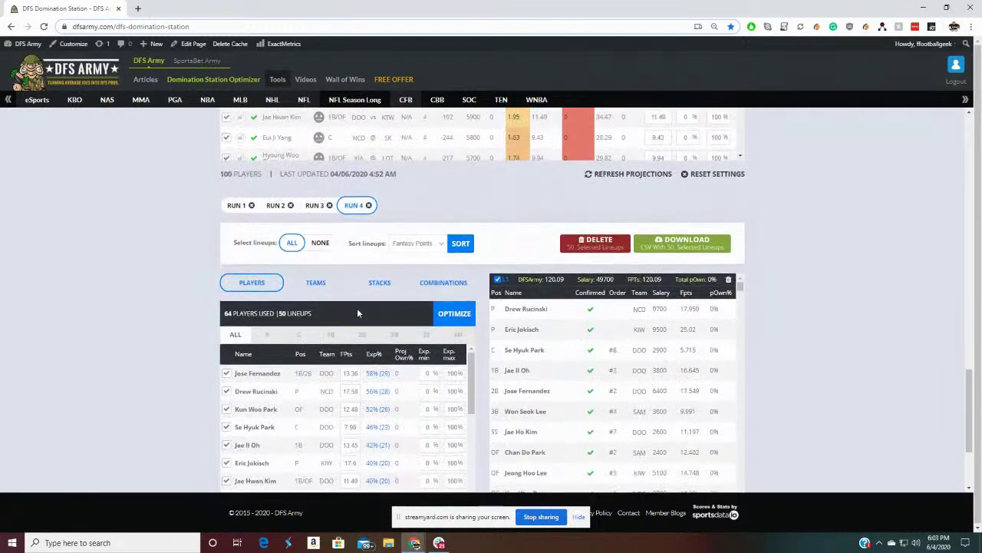
scroll(334, 221, "down", 3)
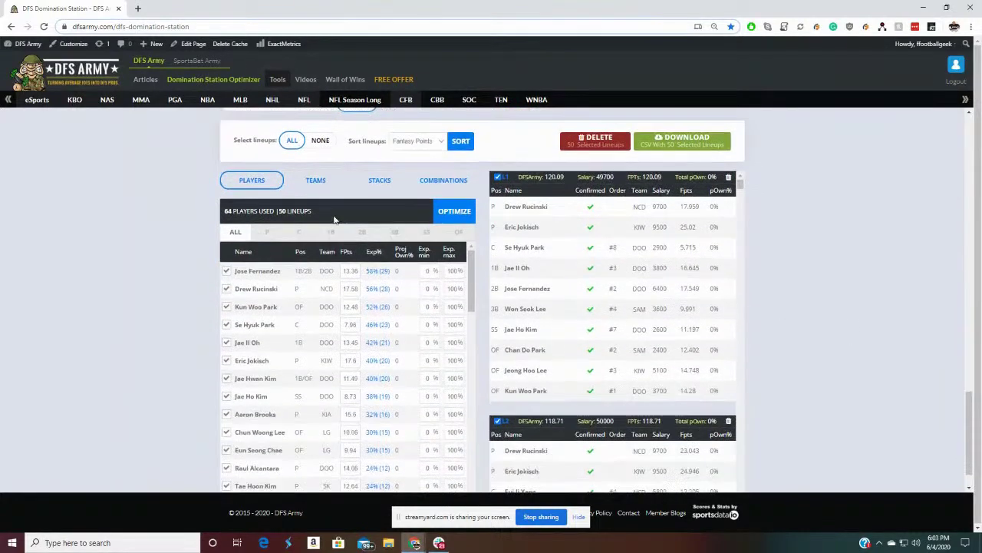
Review the new run's team, stack and combination exposures, and return to its player exposures
left_click(316, 182)
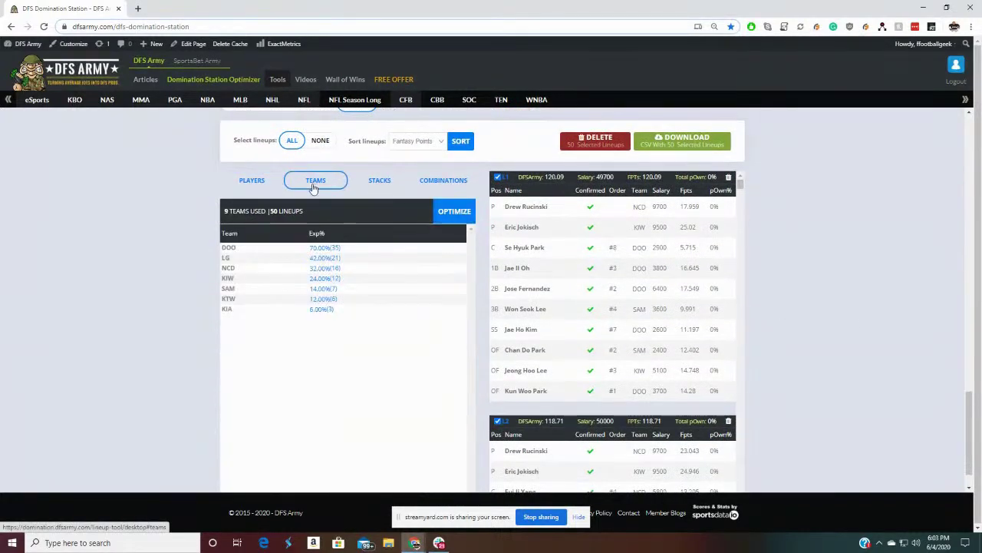
left_click(377, 182)
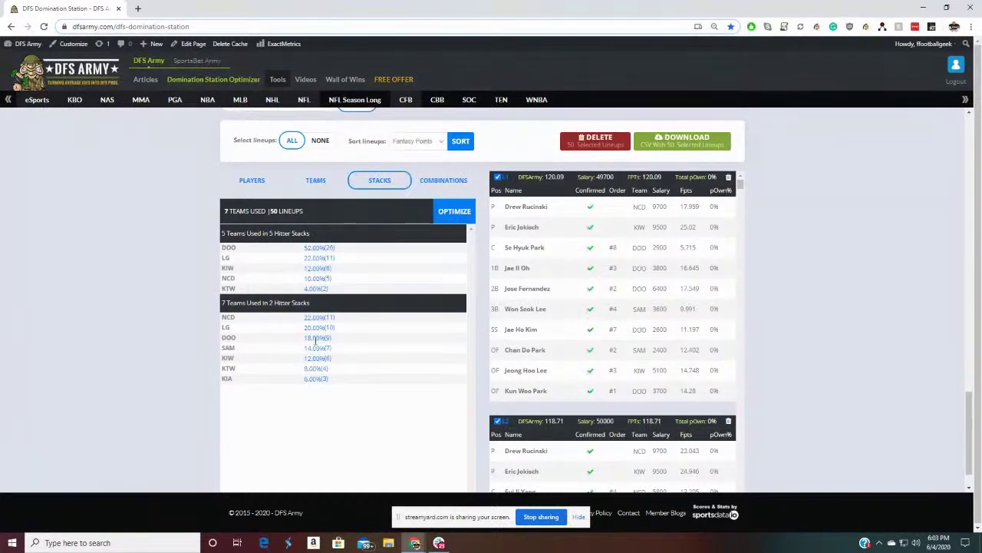
left_click(448, 181)
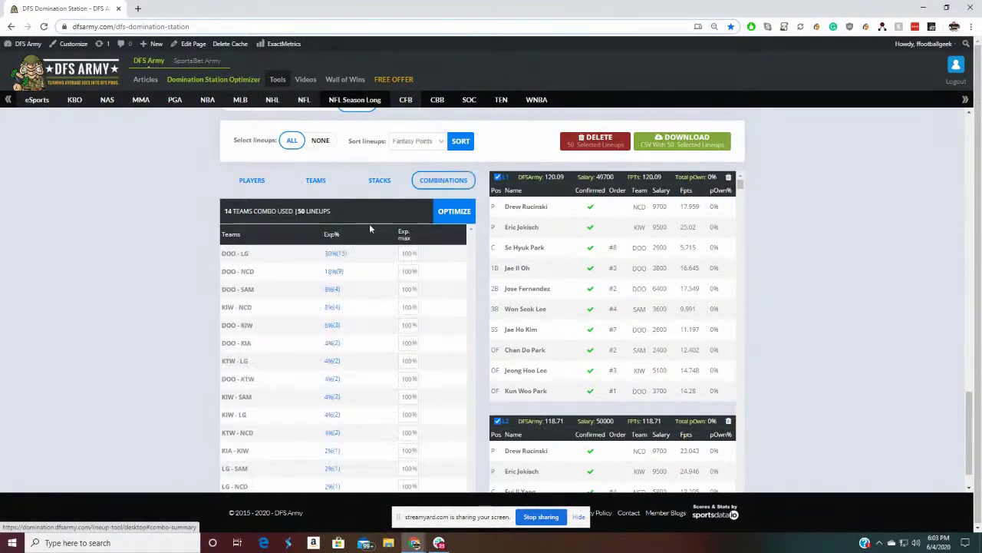
scroll(171, 252, "down", 1)
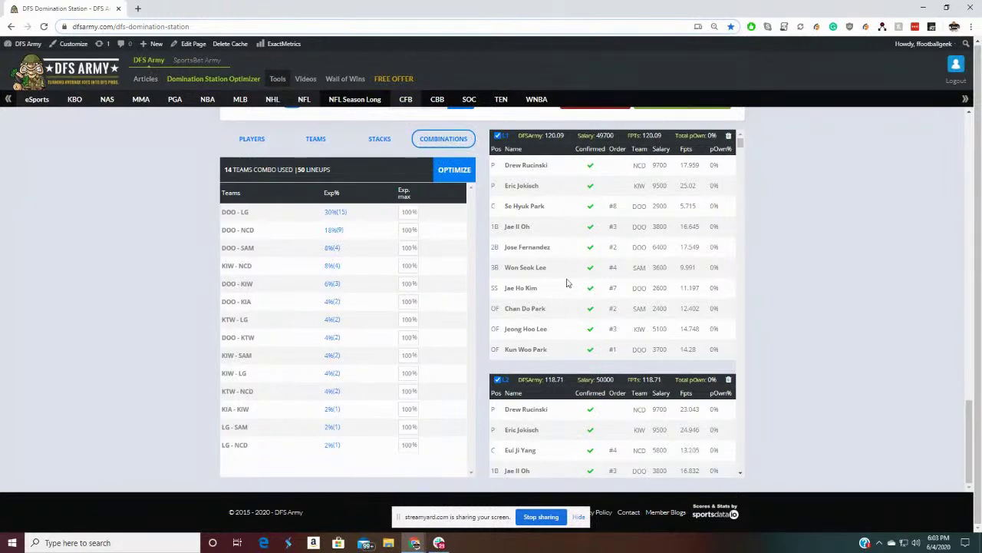
left_click(254, 139)
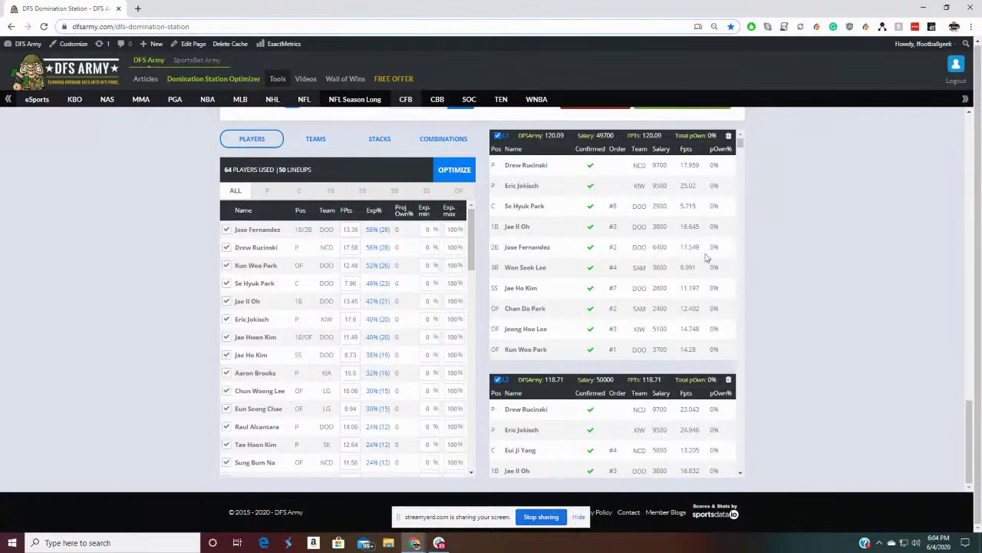
Enable random team selection in the hitter stack rules
scroll(822, 237, "up", 10)
scroll(823, 238, "up", 3)
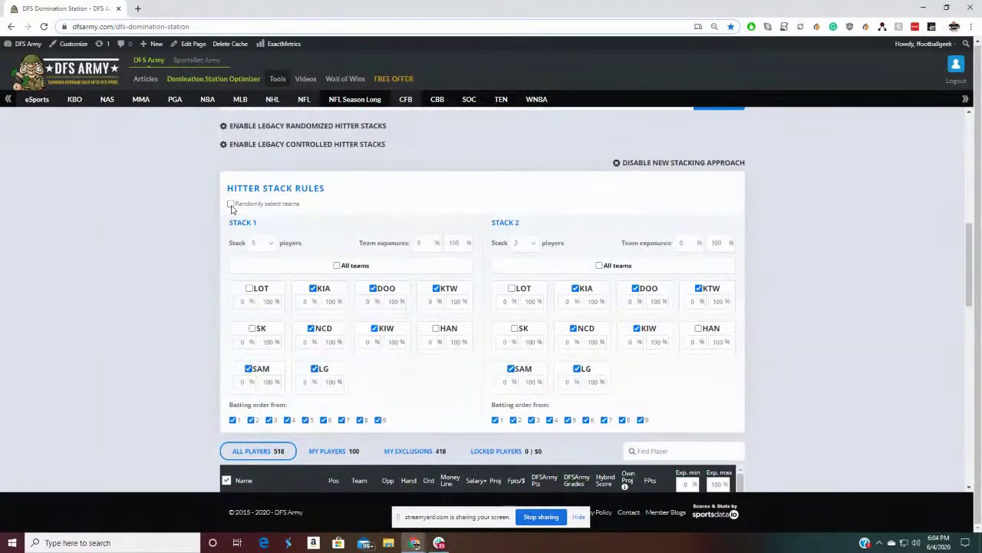
left_click(231, 204)
scroll(644, 204, "up", 2)
scroll(645, 203, "down", 2)
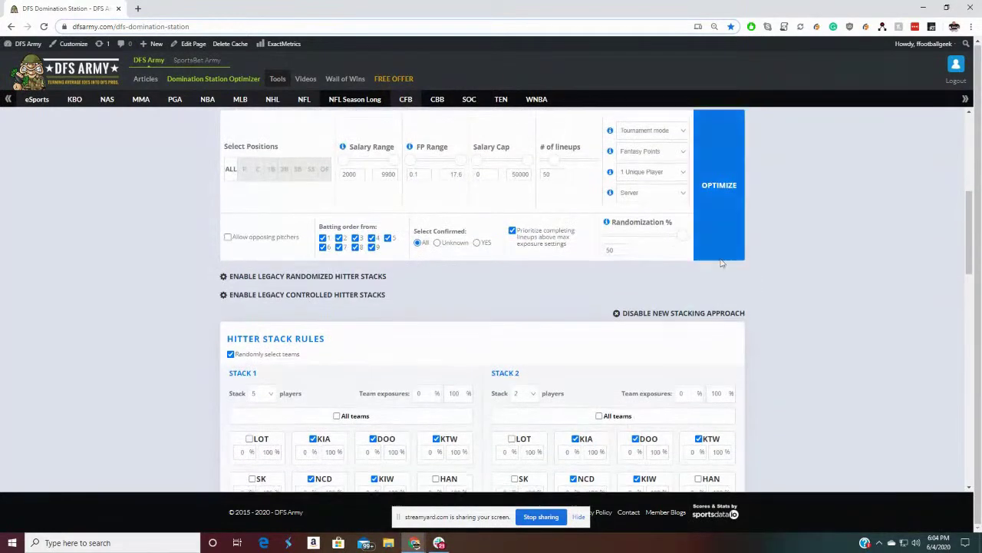
scroll(724, 252, "up", 1)
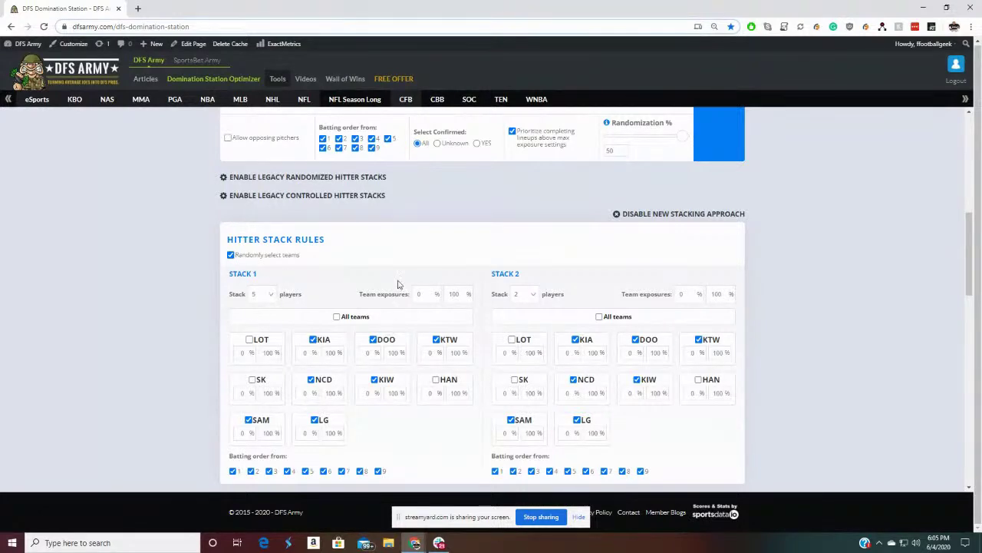
scroll(397, 284, "down", 3)
scroll(388, 261, "up", 2)
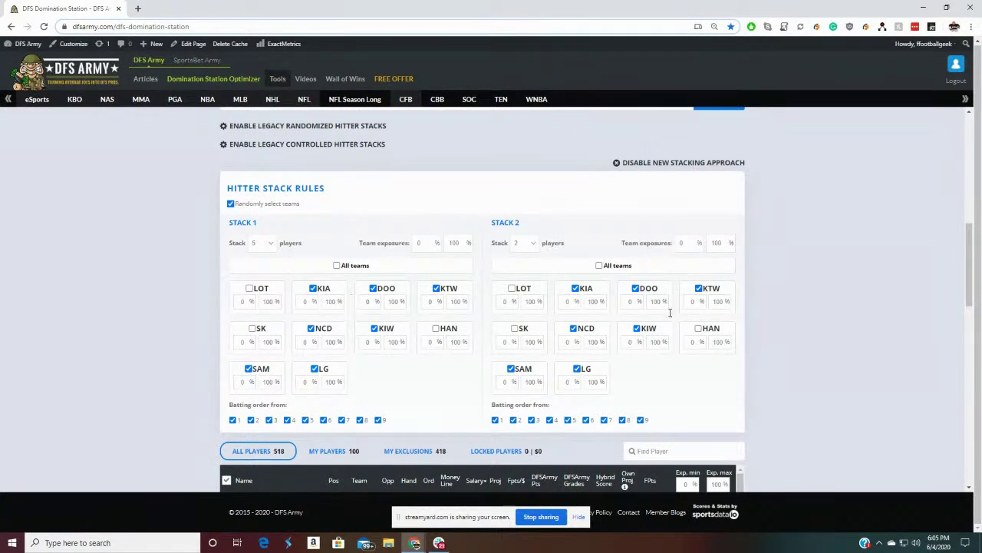
Set the optimizer's randomization to 0%
scroll(815, 305, "up", 3)
left_click_drag(680, 291, 609, 289)
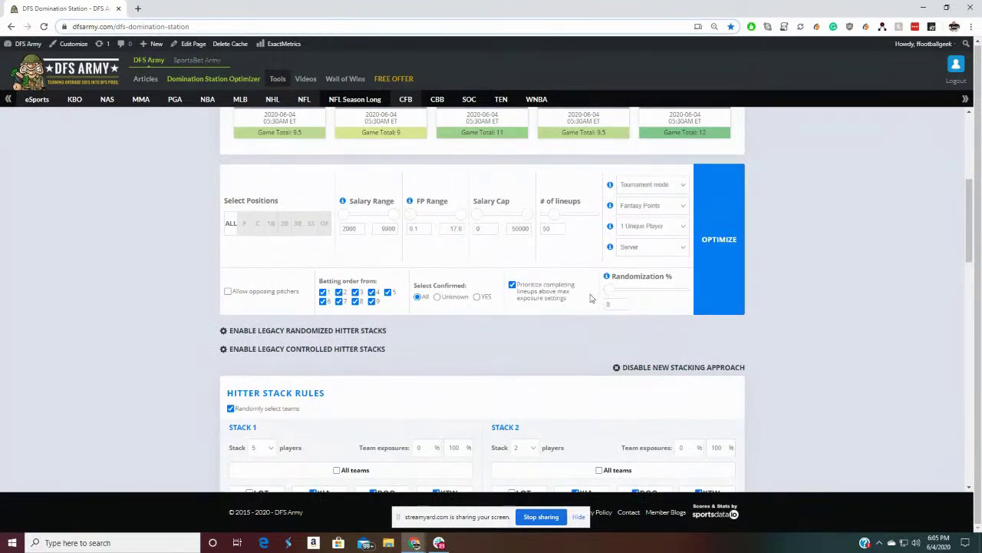
left_click(610, 290)
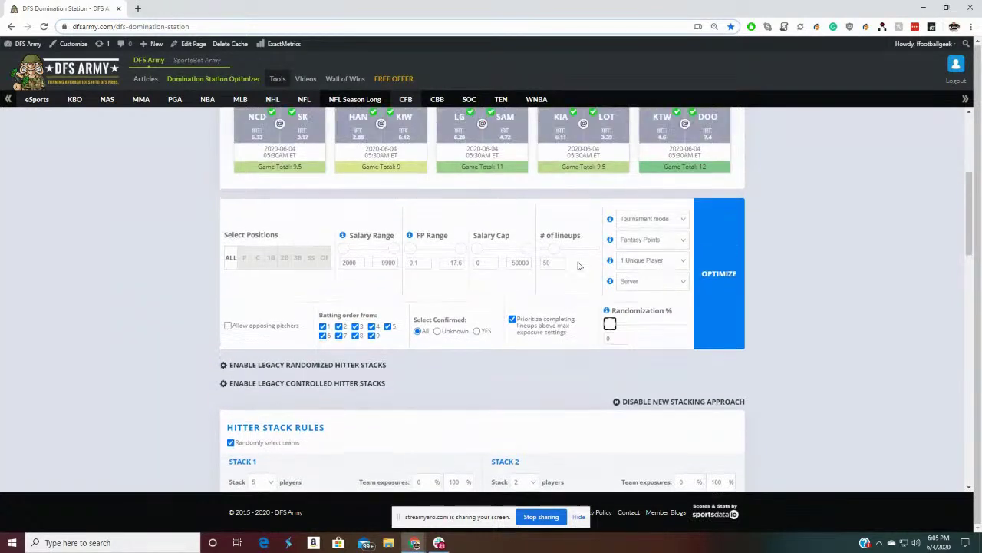
scroll(558, 264, "up", 2)
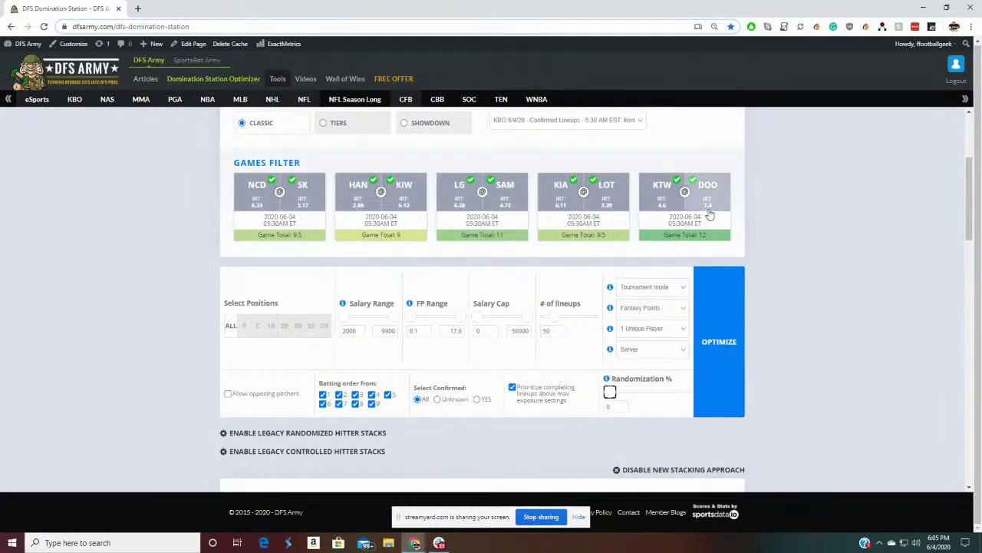
scroll(759, 258, "down", 1)
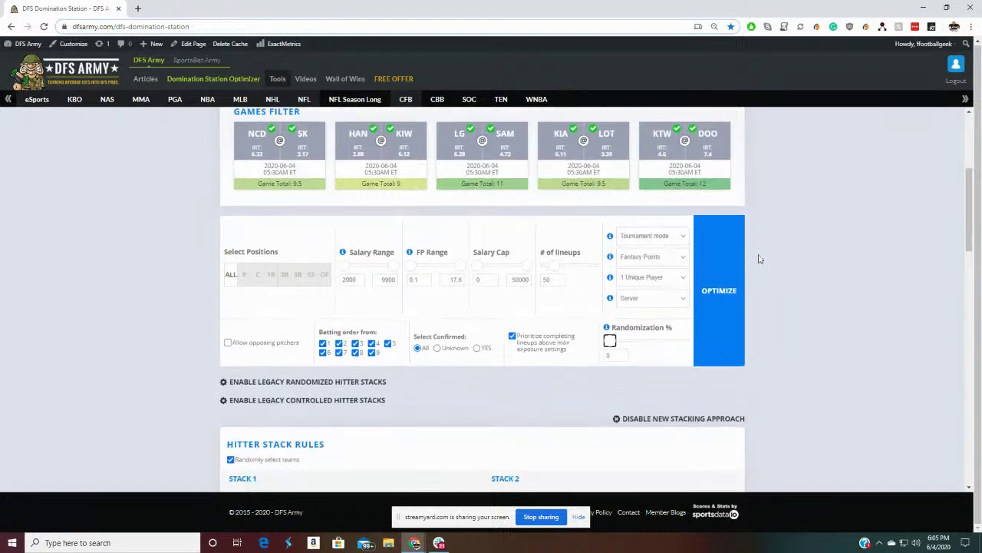
Run the optimizer for 50 lineups with randomly selected stack teams
left_click(723, 275)
scroll(805, 291, "down", 3)
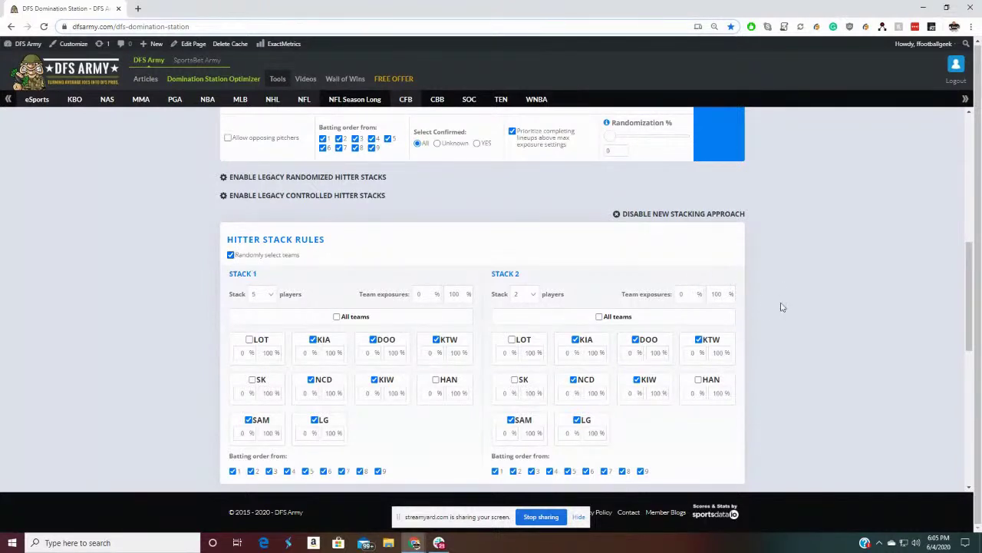
scroll(782, 307, "down", 2)
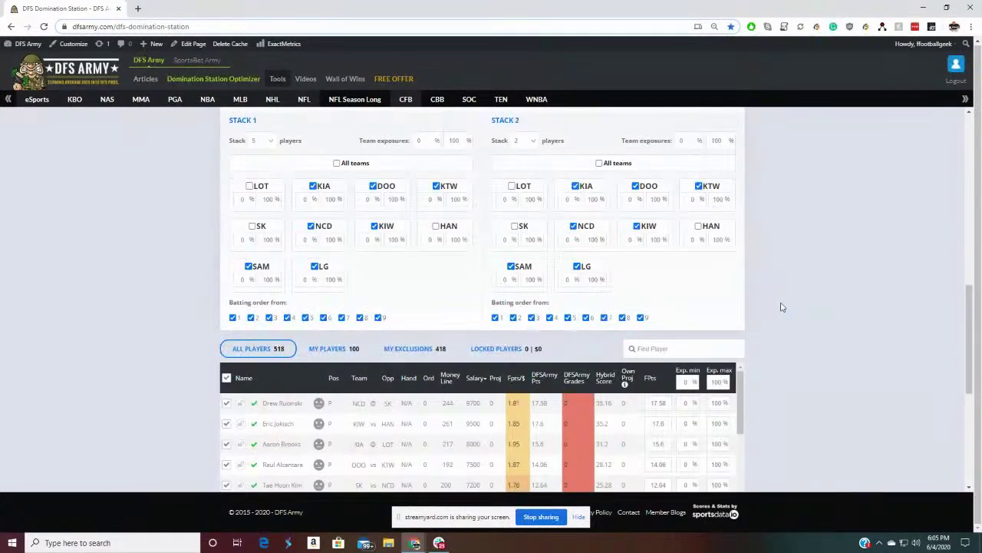
scroll(781, 304, "down", 4)
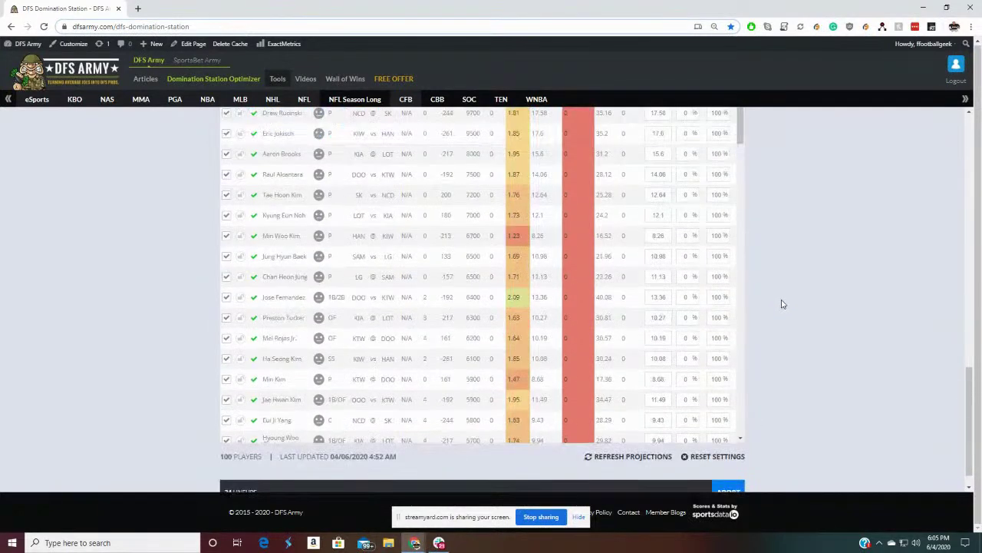
scroll(782, 304, "down", 1)
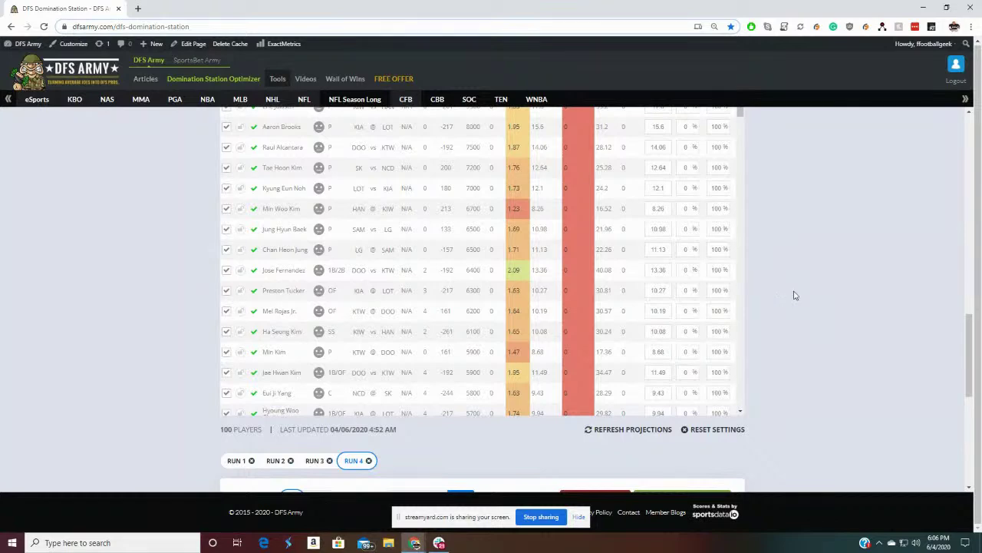
Examine the teams' implied run totals in the games filter, especially for the KTW and DOO game
scroll(794, 291, "up", 5)
scroll(537, 269, "up", 7)
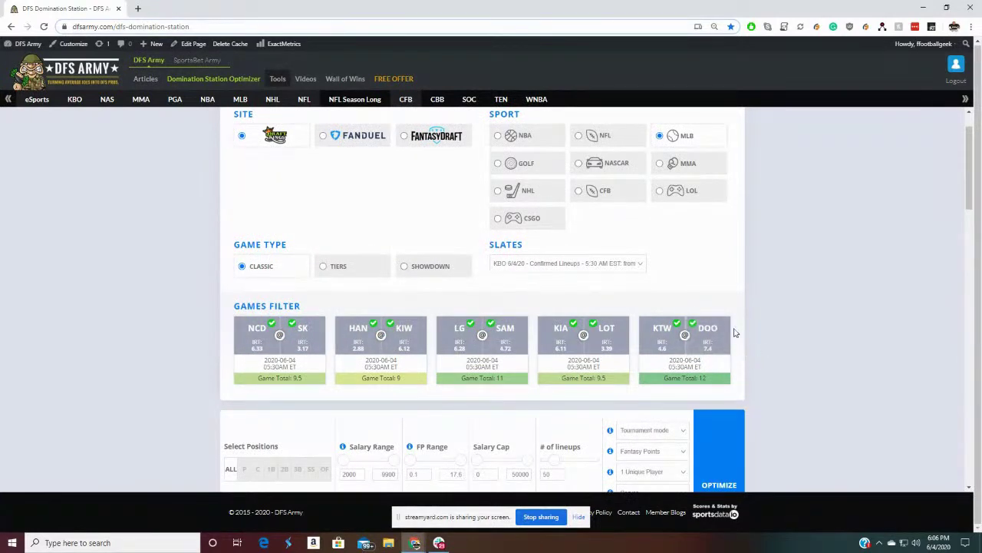
left_click(675, 355)
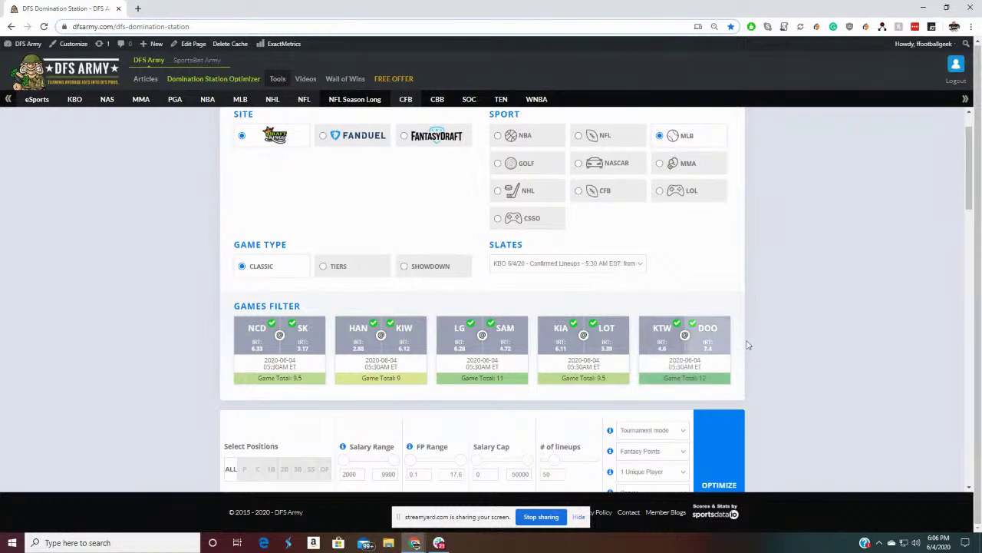
left_click(705, 340)
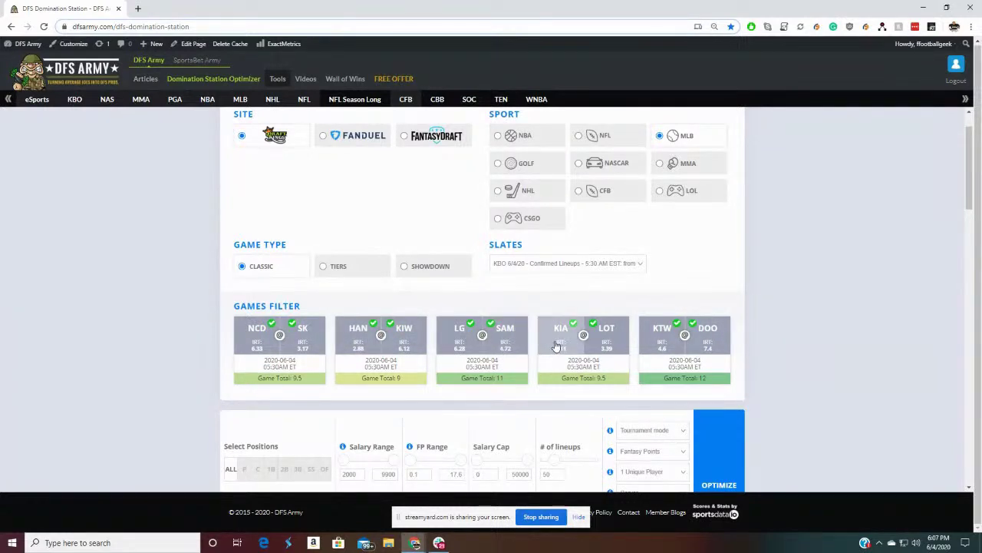
View the team exposures of the lineups generated with random team selection
scroll(764, 346, "down", 3)
scroll(772, 341, "down", 15)
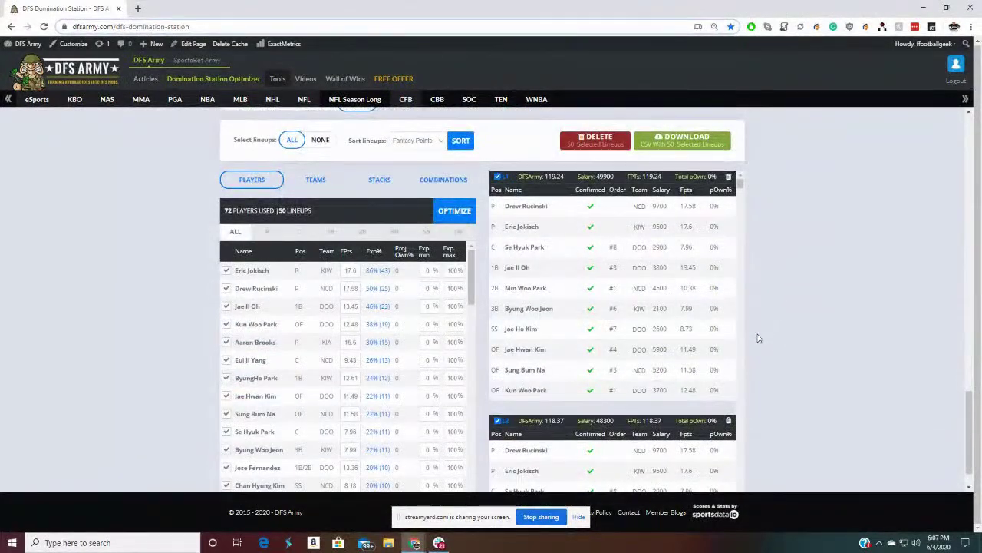
left_click(307, 184)
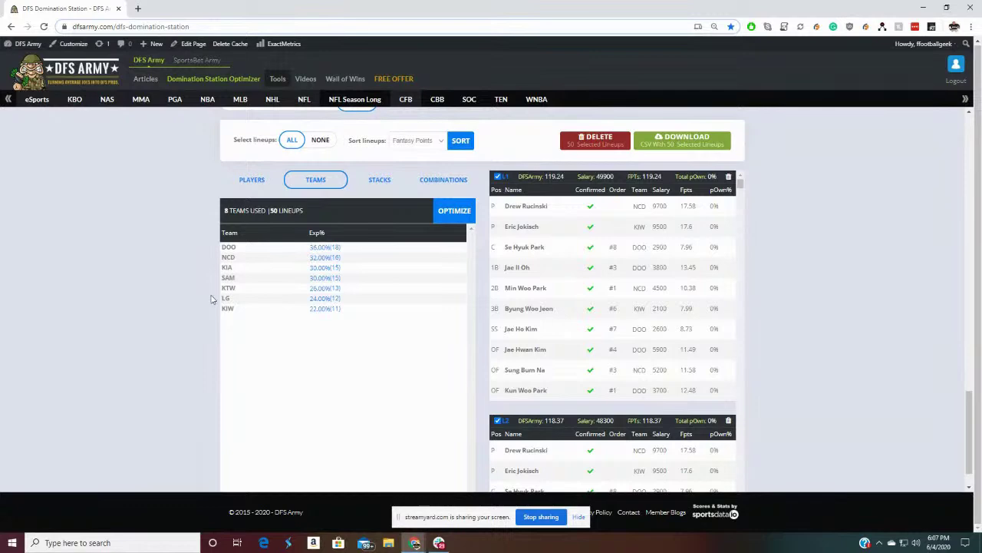
Compare the stack rules with the generated lineups' 5-hitter and 2-hitter stack exposures and team combination exposures
scroll(799, 287, "up", 8)
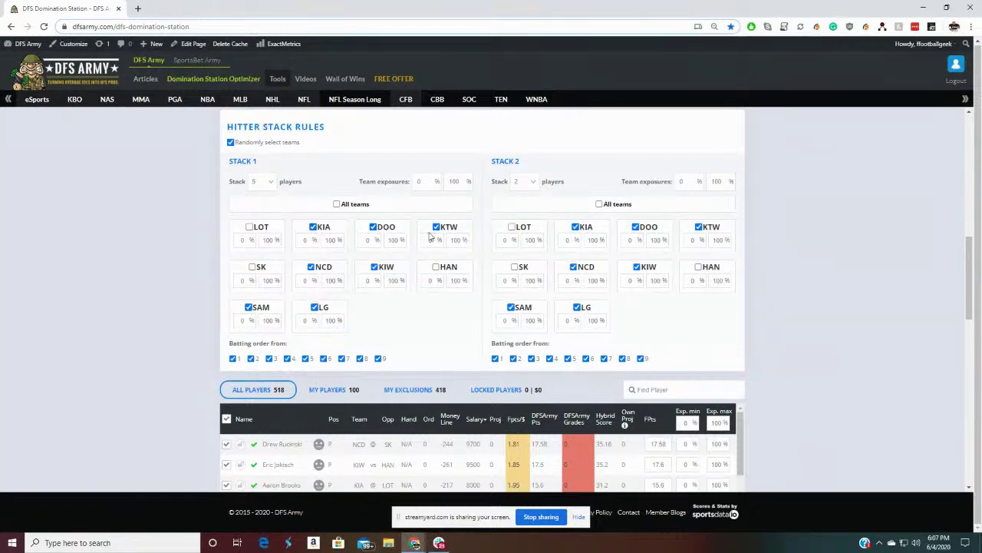
scroll(832, 261, "down", 8)
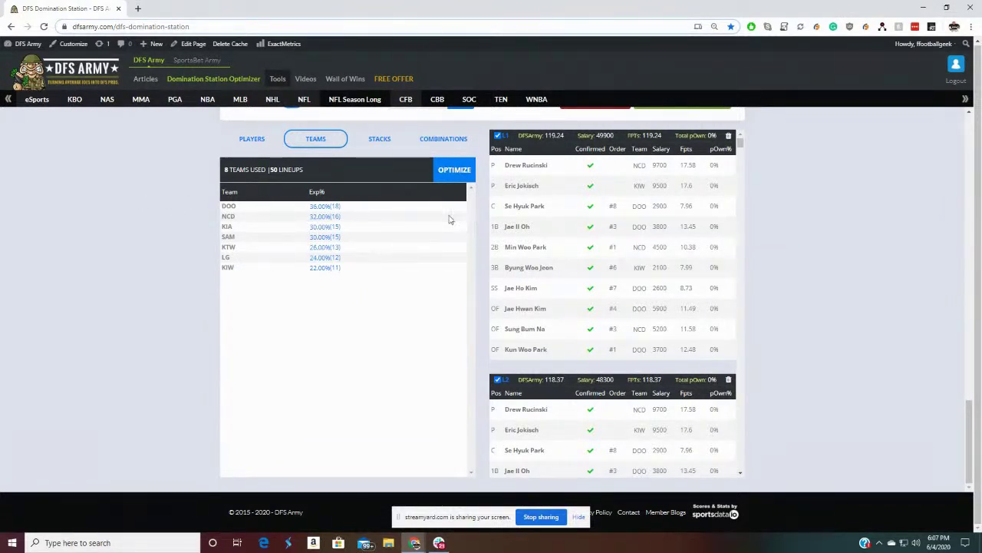
left_click(376, 141)
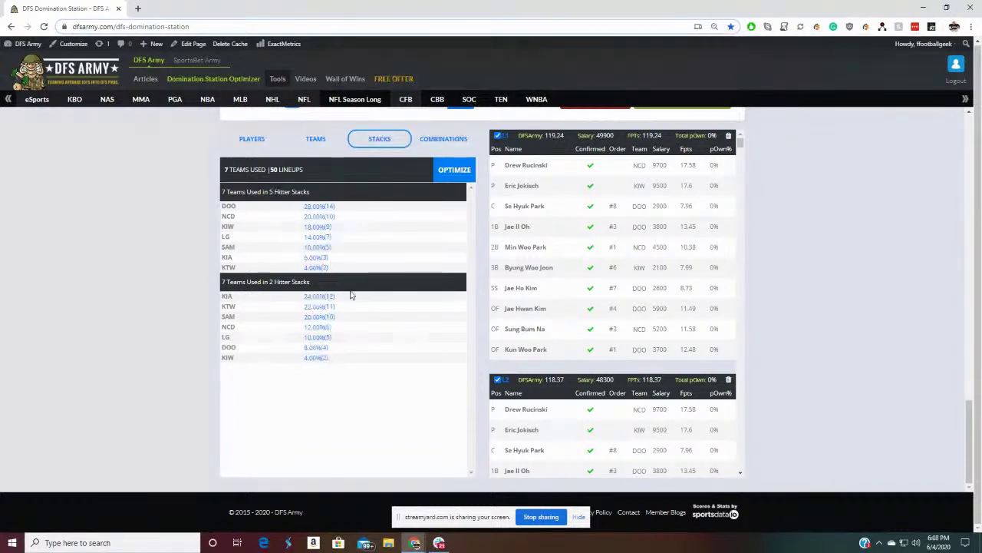
left_click(452, 148)
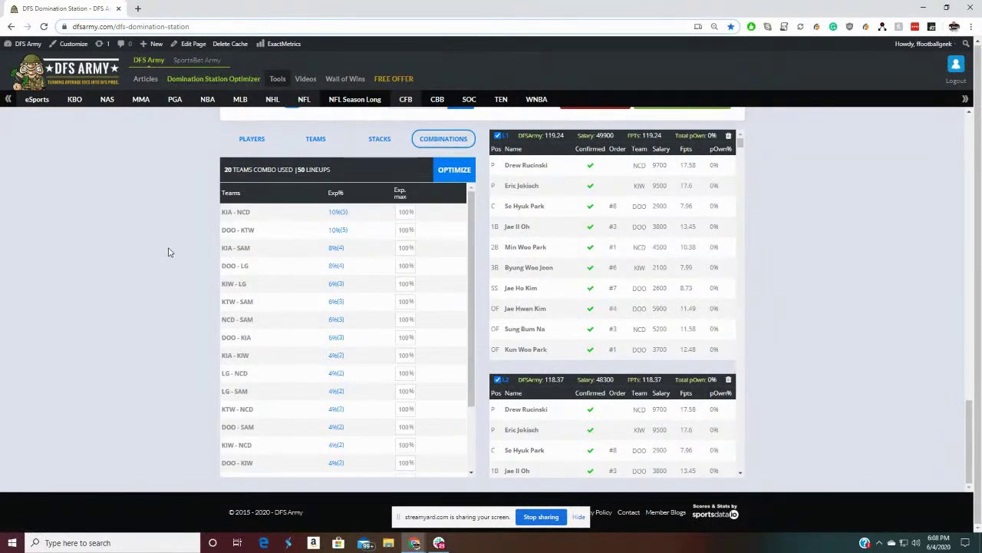
scroll(307, 252, "down", 2)
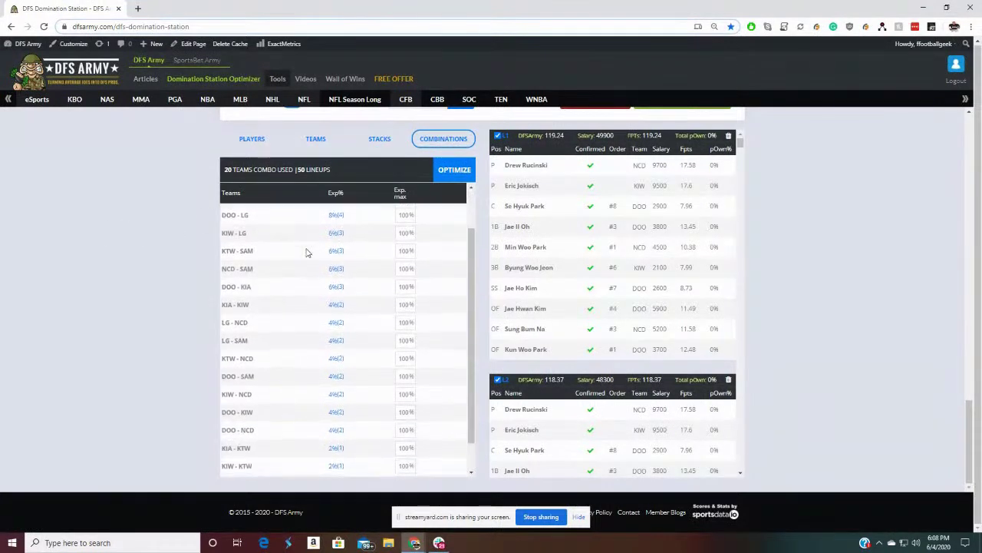
scroll(353, 283, "up", 5)
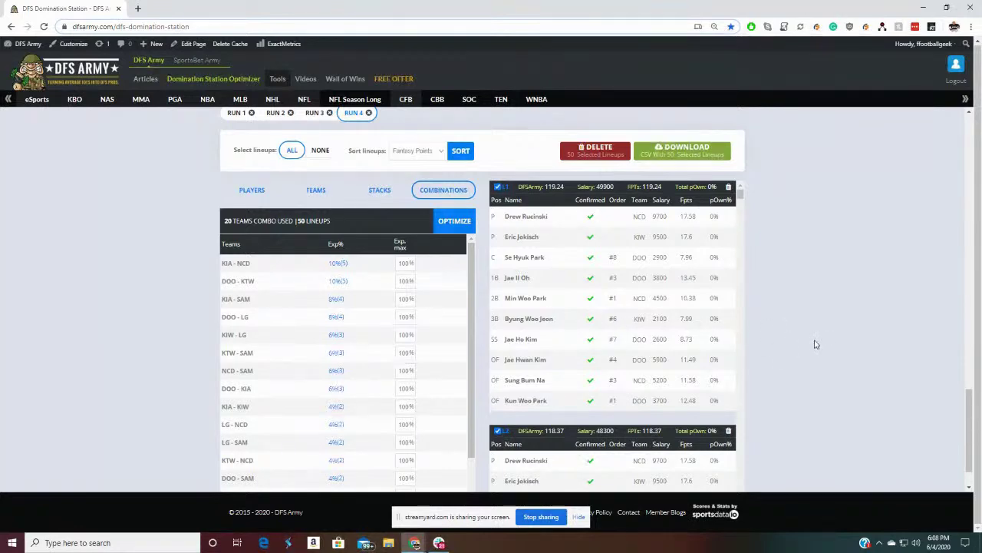
Set minimum exposures of 50% for DOO in Stack 1 and 25% for KTW in Stack 2
scroll(815, 343, "up", 15)
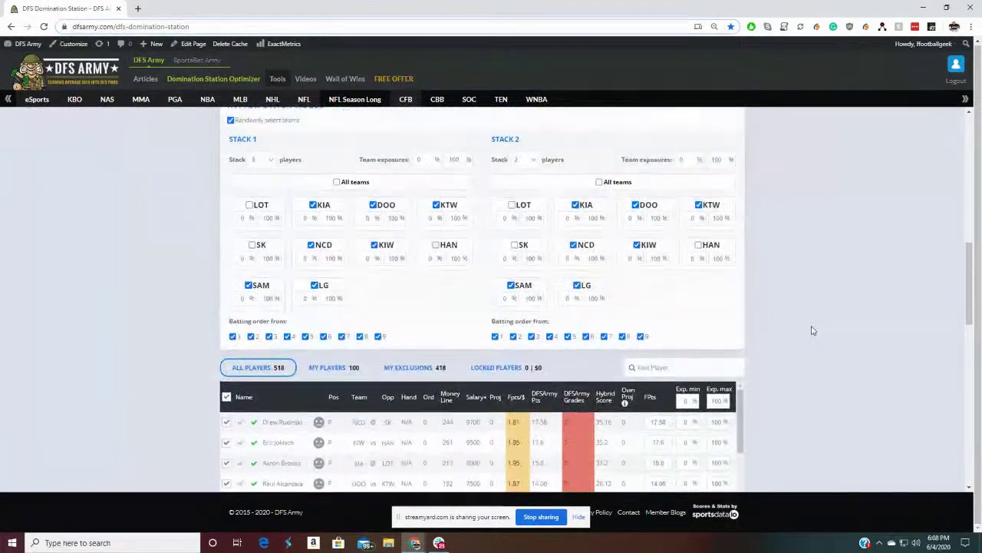
scroll(812, 330, "up", 1)
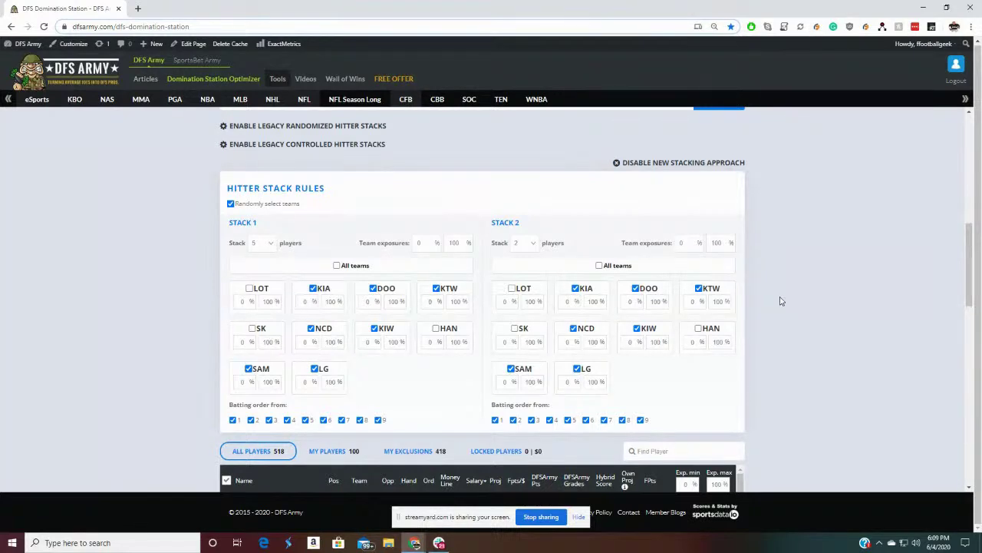
scroll(320, 181, "down", 1)
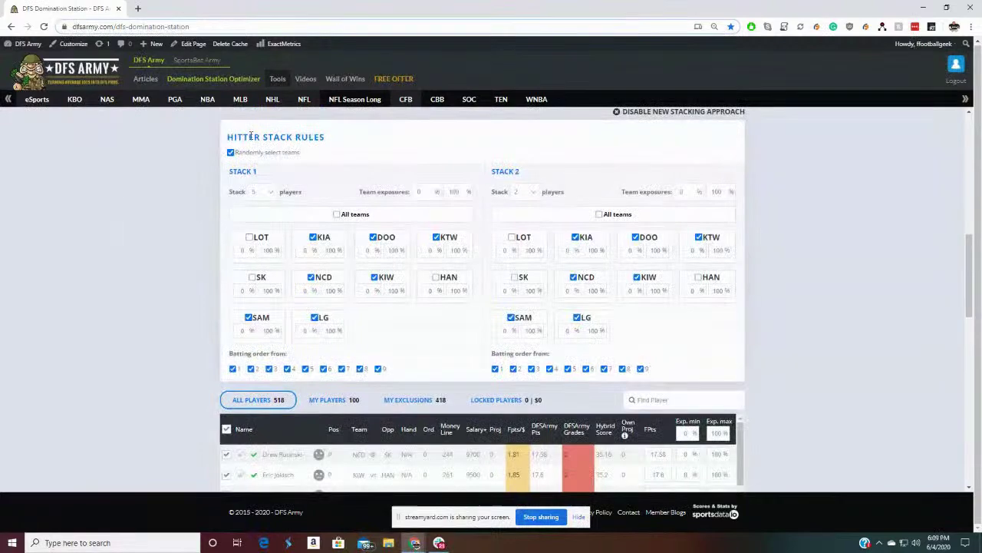
scroll(269, 175, "up", 3)
scroll(273, 169, "down", 1)
scroll(300, 187, "up", 1)
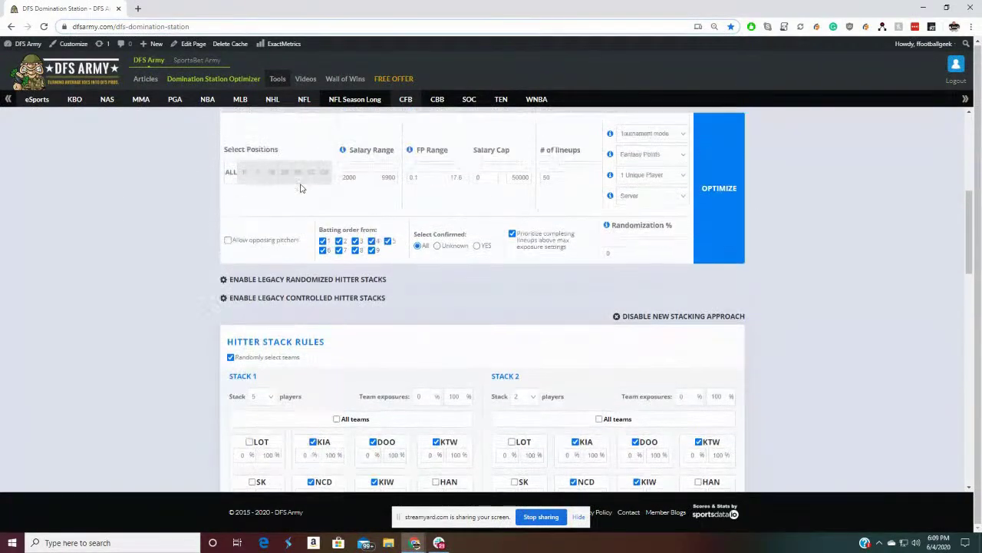
scroll(505, 172, "down", 1)
scroll(506, 172, "down", 3)
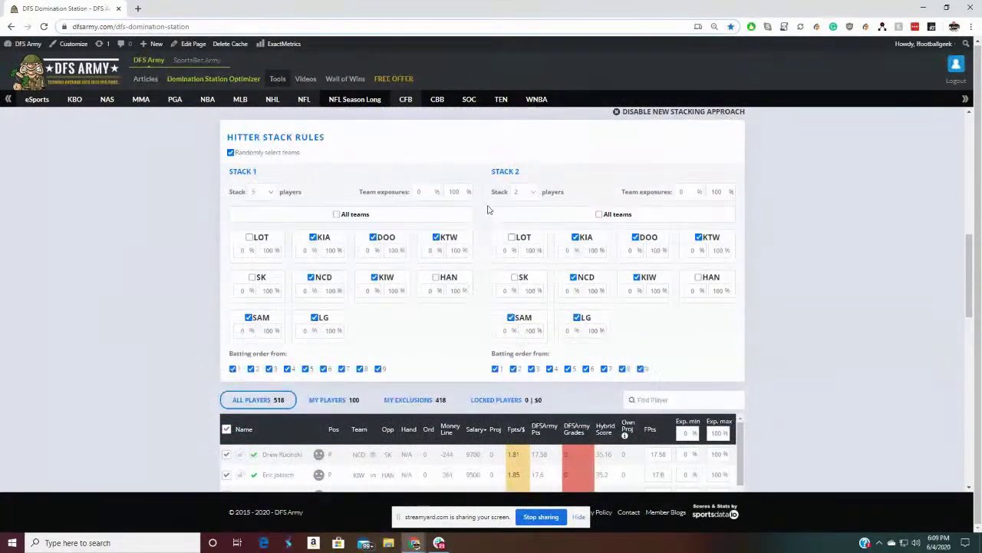
scroll(535, 184, "down", 2)
scroll(534, 192, "up", 2)
double_click(369, 252)
Run the optimizer for 50 lineups with the DOO and KTW minimum exposures applied
scroll(867, 307, "up", 5)
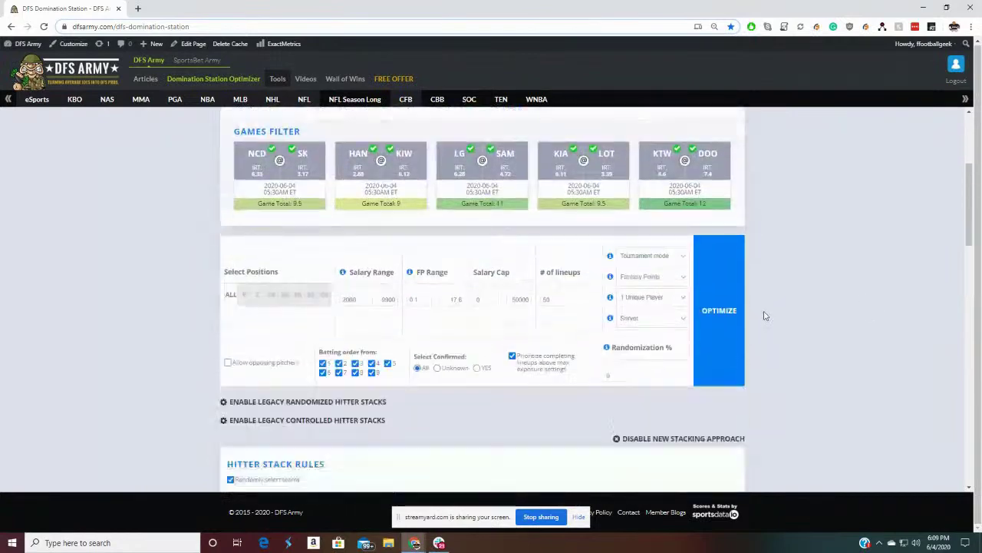
left_click(730, 275)
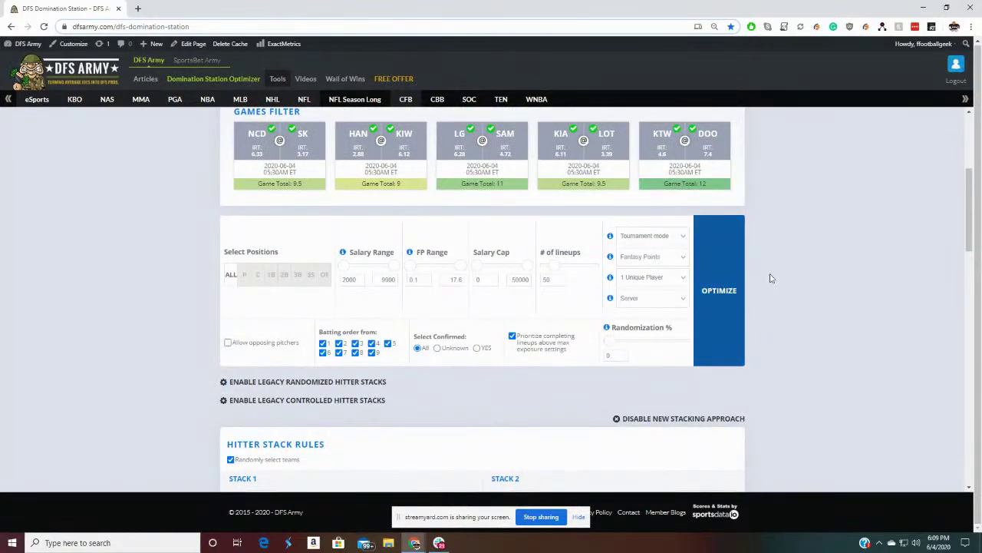
scroll(776, 285, "down", 1)
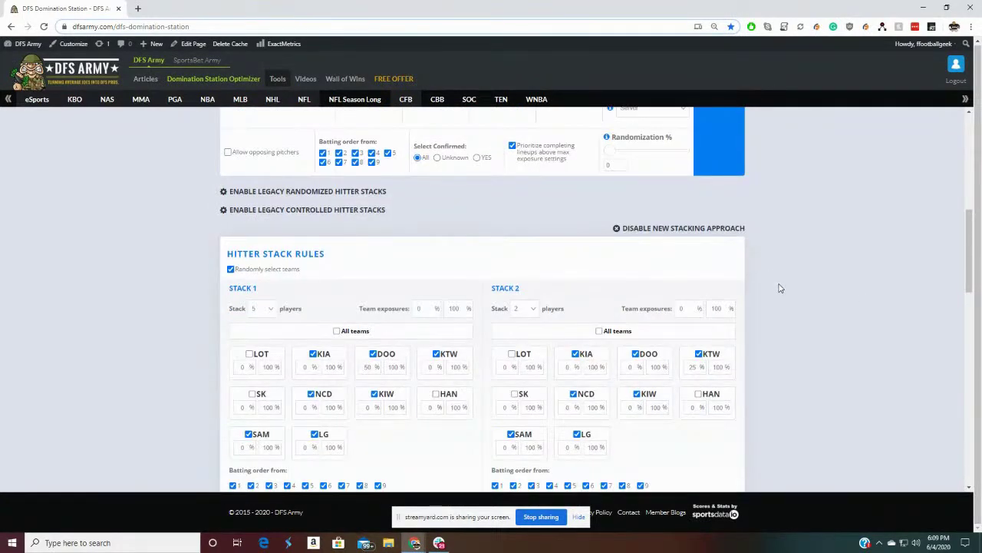
scroll(779, 288, "down", 6)
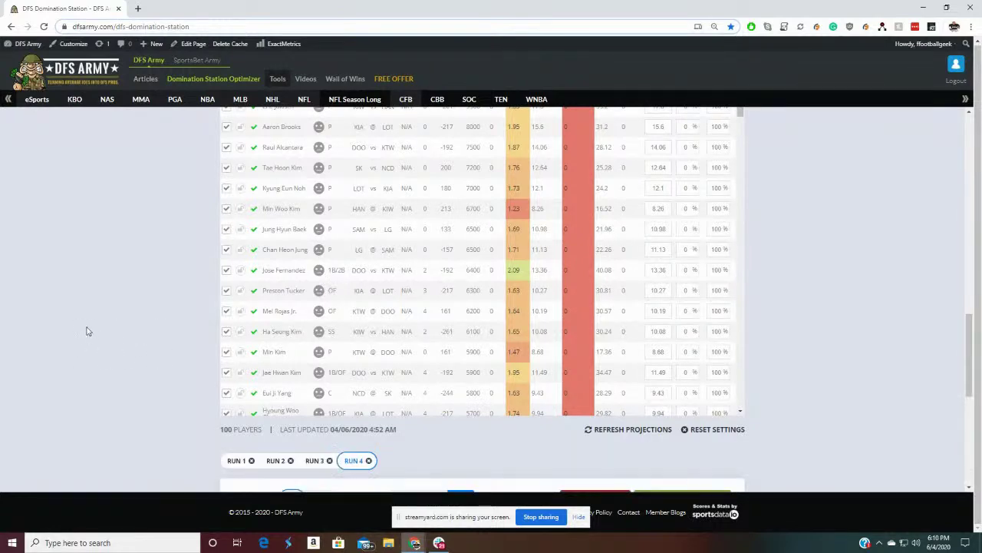
View the team, stack and combination exposures of the lineups built with the DOO and KTW minimums
scroll(96, 316, "down", 3)
scroll(96, 317, "down", 3)
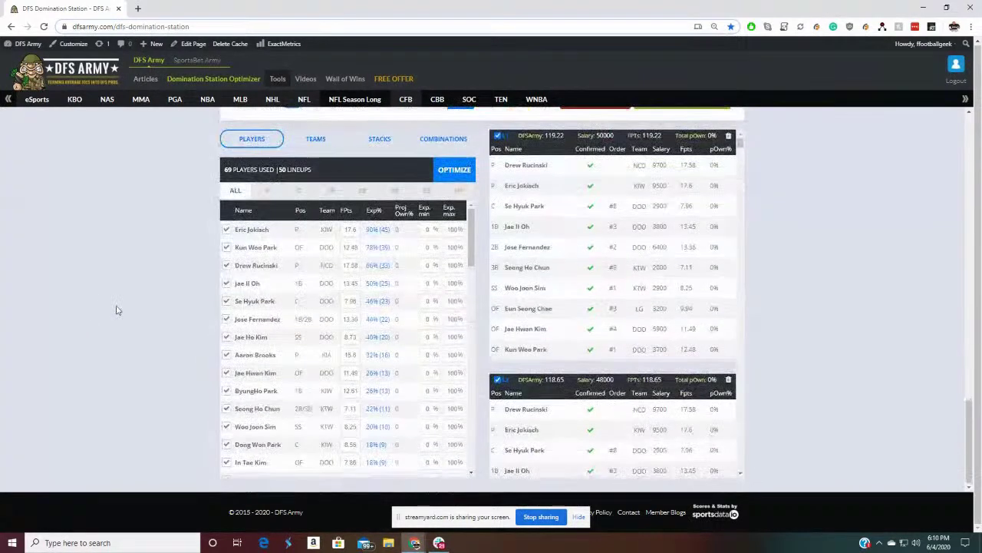
left_click(434, 140)
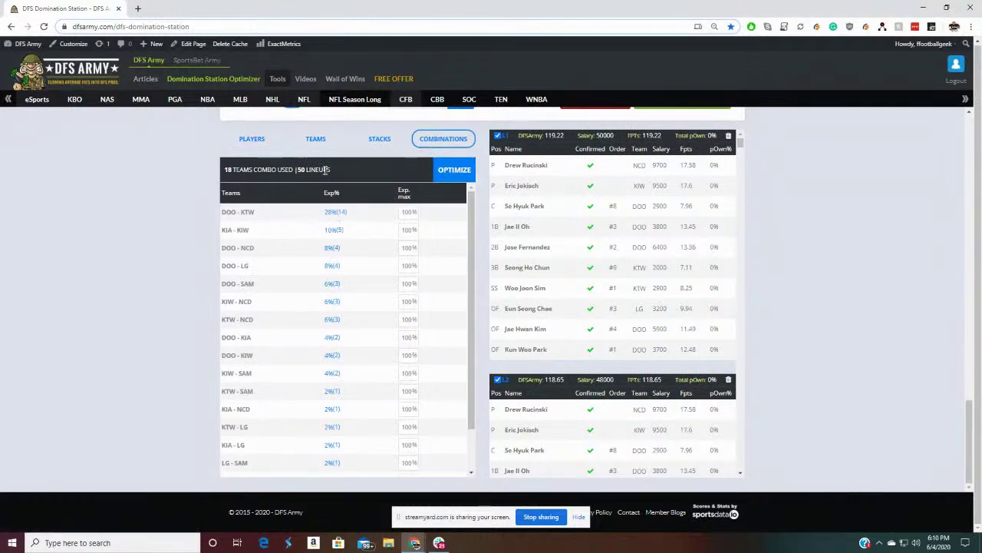
left_click(317, 140)
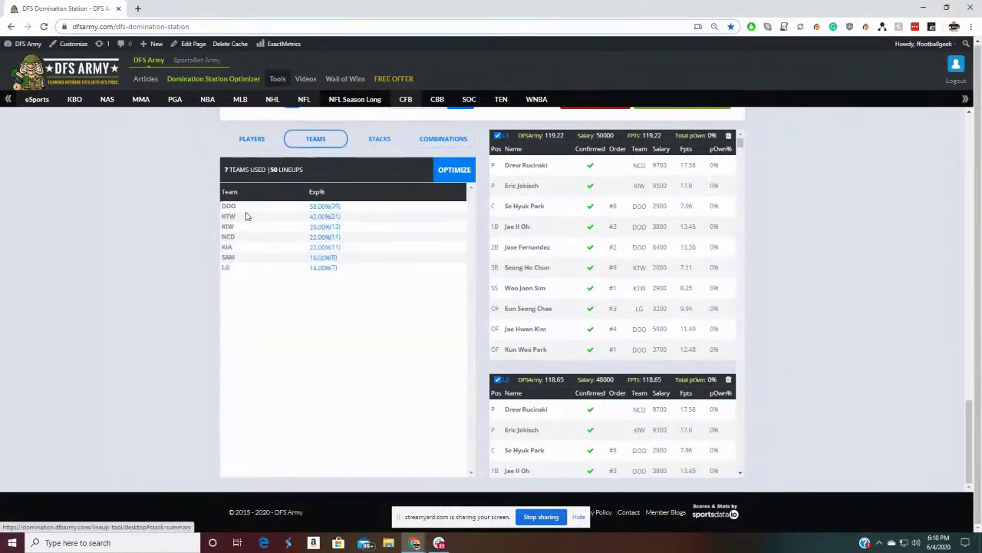
left_click(378, 139)
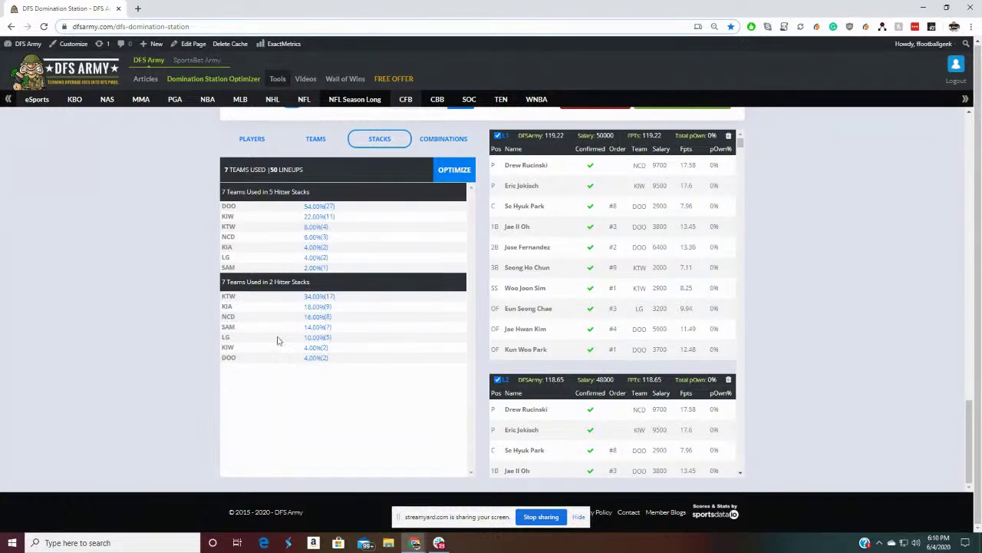
left_click(430, 145)
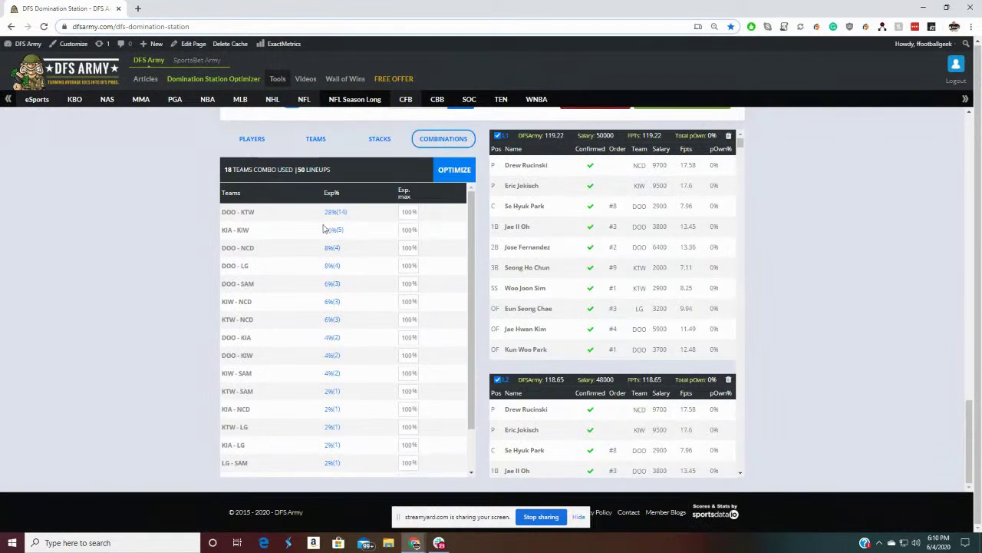
Set the maximum exposure of the DOO - KTW combination to 20% and re-optimize the lineups
double_click(408, 212)
left_click(455, 170)
scroll(878, 347, "up", 5)
scroll(818, 337, "up", 5)
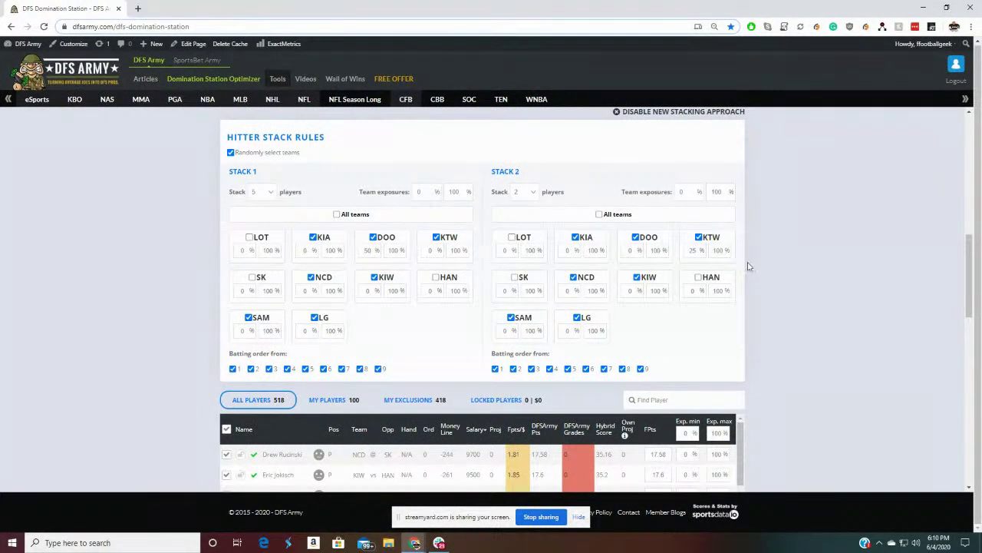
scroll(750, 268, "down", 10)
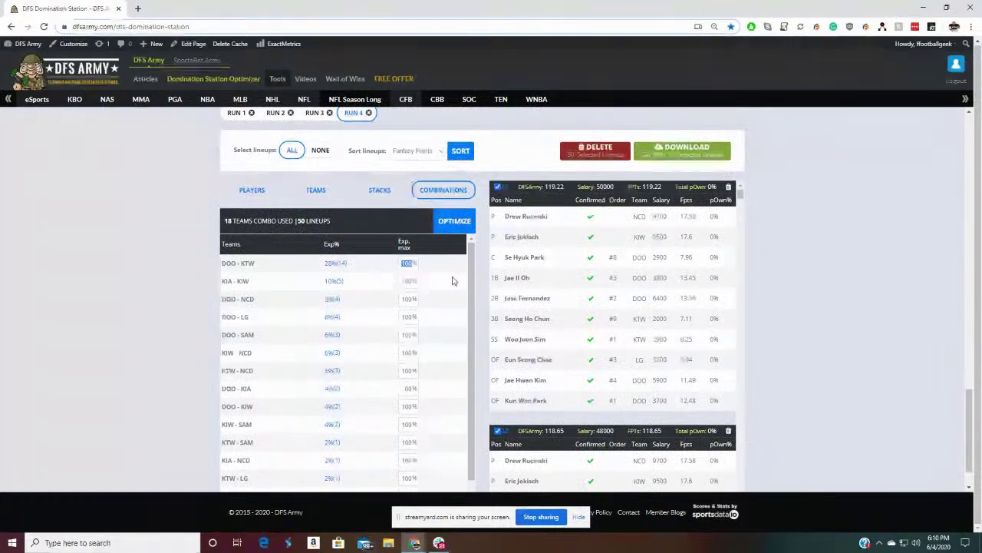
type("28")
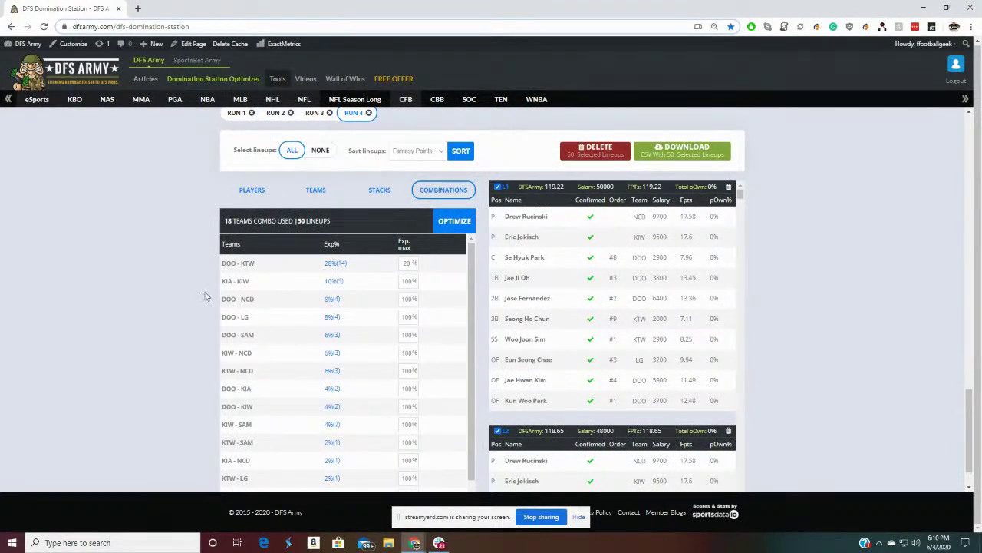
left_click(451, 221)
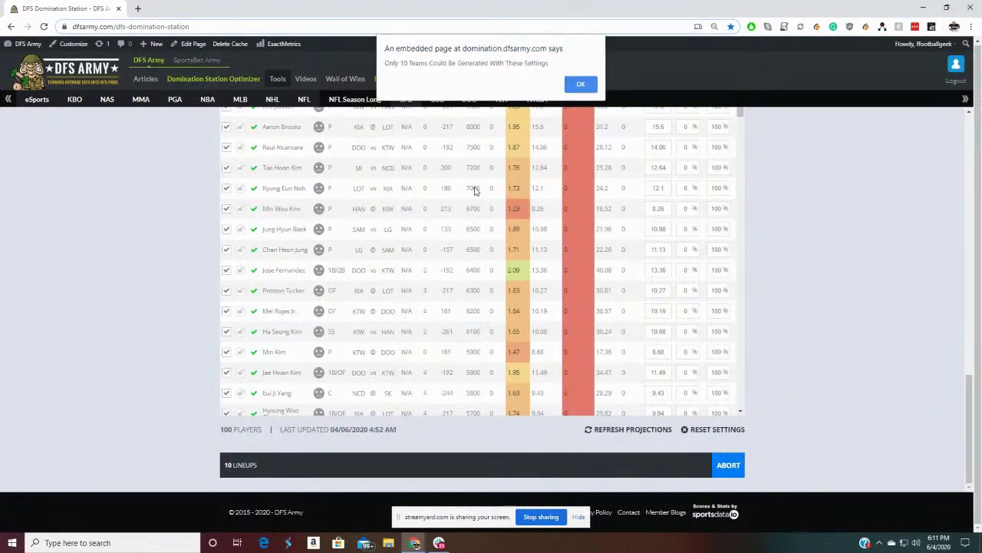
left_click(579, 85)
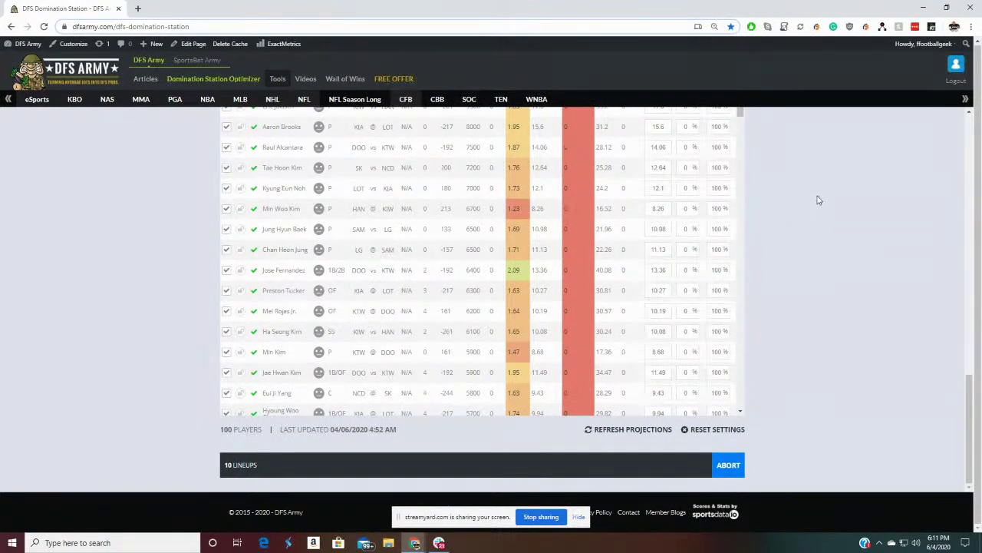
Reset the minimum exposures of KTW in Stack 2 and DOO in Stack 1 to 0% and rerun the optimizer
scroll(815, 304, "up", 10)
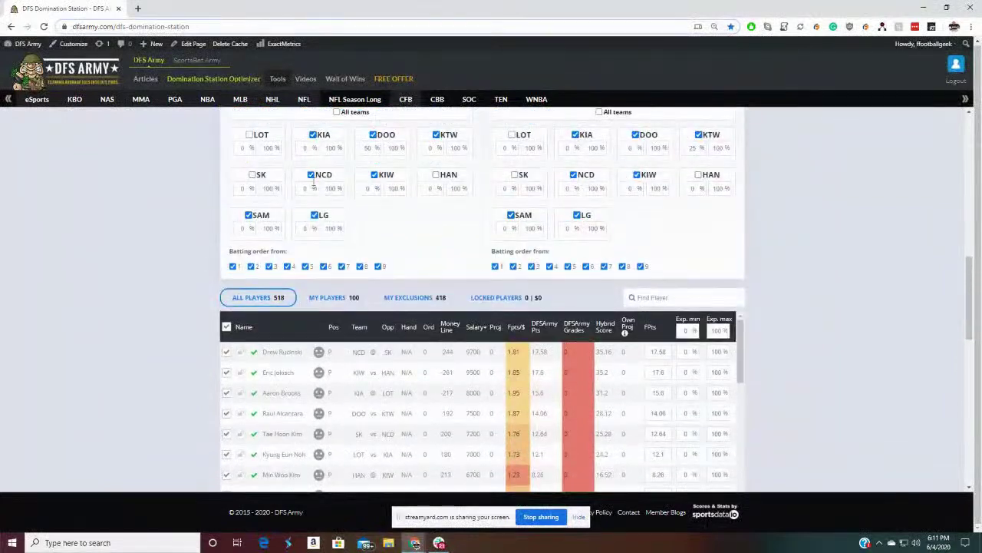
scroll(313, 184, "up", 3)
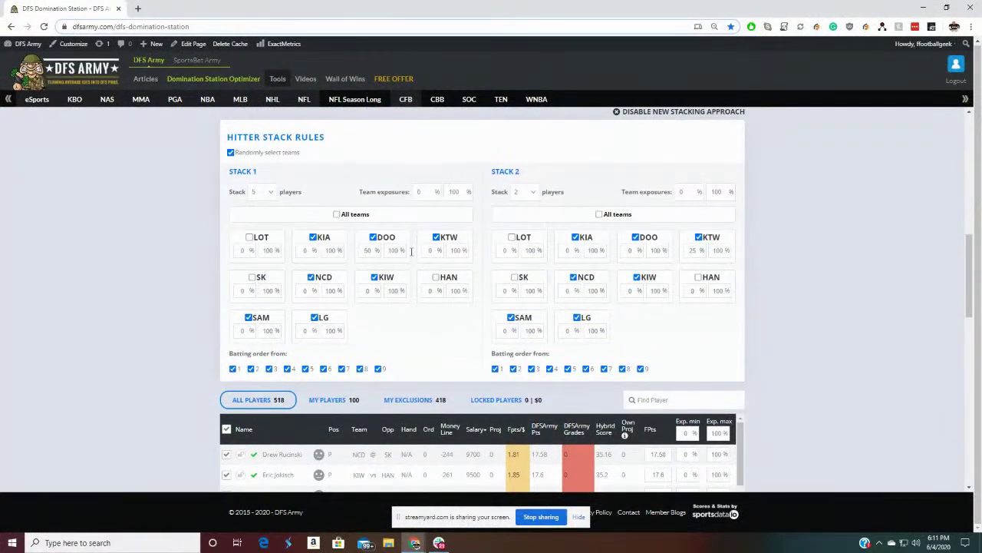
double_click(695, 251)
left_click(368, 253)
scroll(791, 314, "up", 5)
left_click(729, 376)
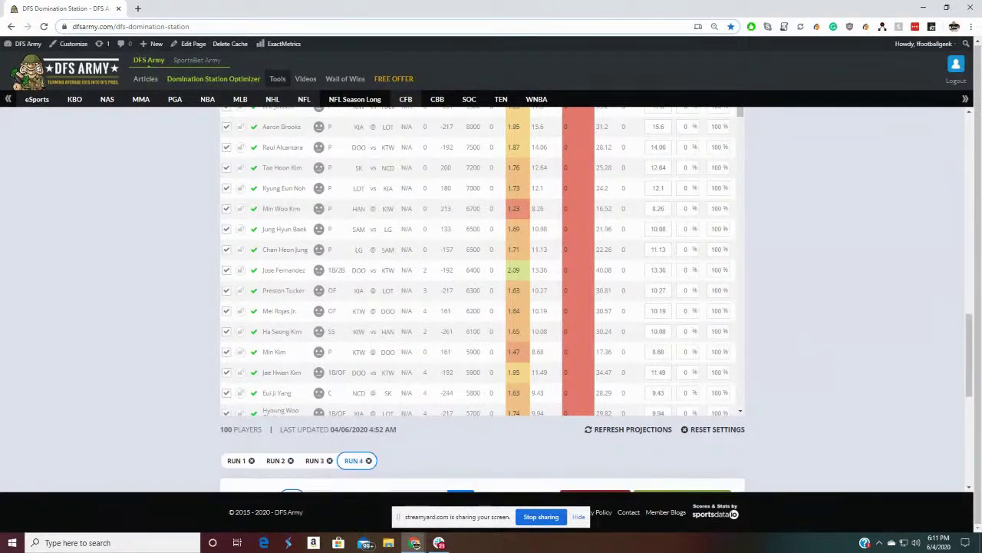
View the combination and team exposures of the lineups generated with the 20% DOO - KTW cap
scroll(870, 237, "down", 5)
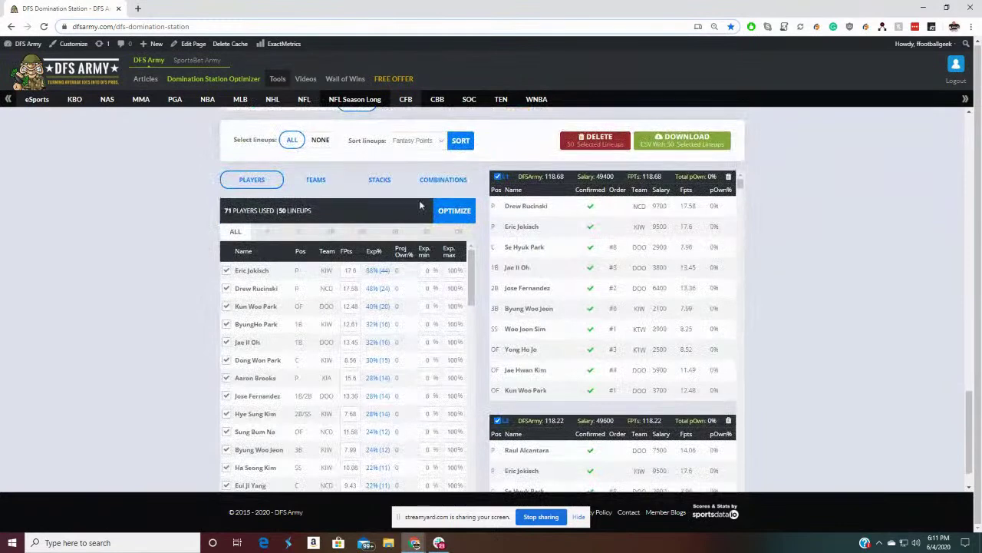
left_click(459, 183)
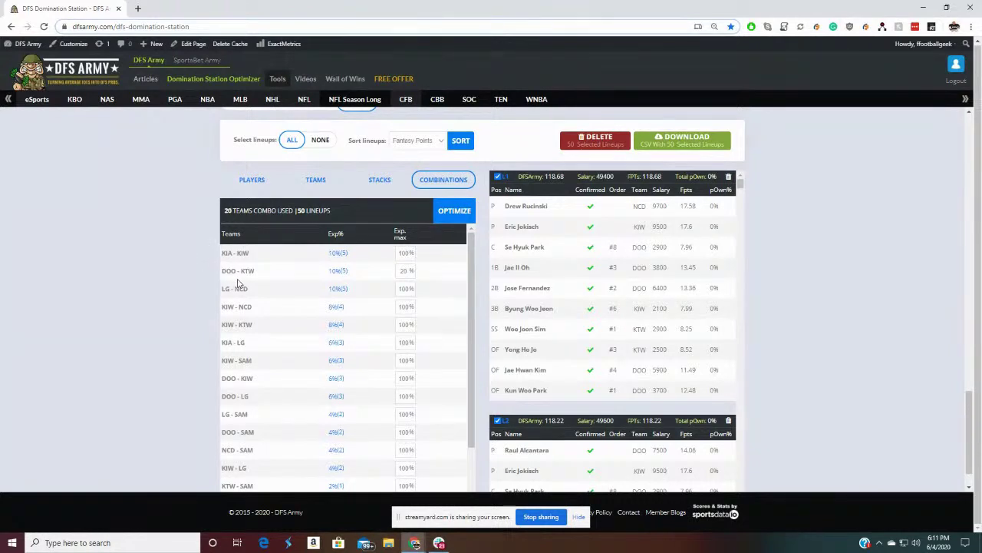
left_click(310, 180)
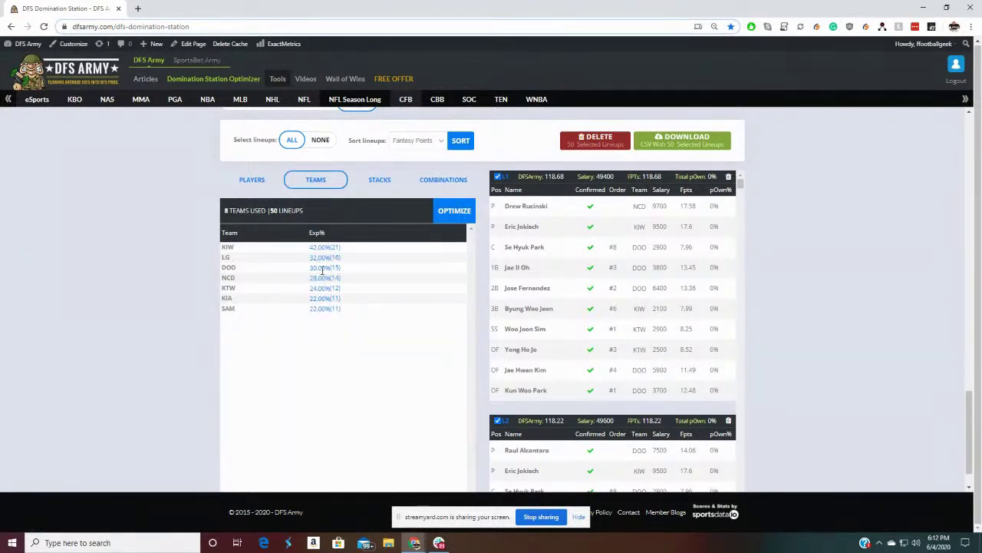
Re-optimize the 50 lineups from the exposure summary and return to the hitter stack rules
left_click(458, 210)
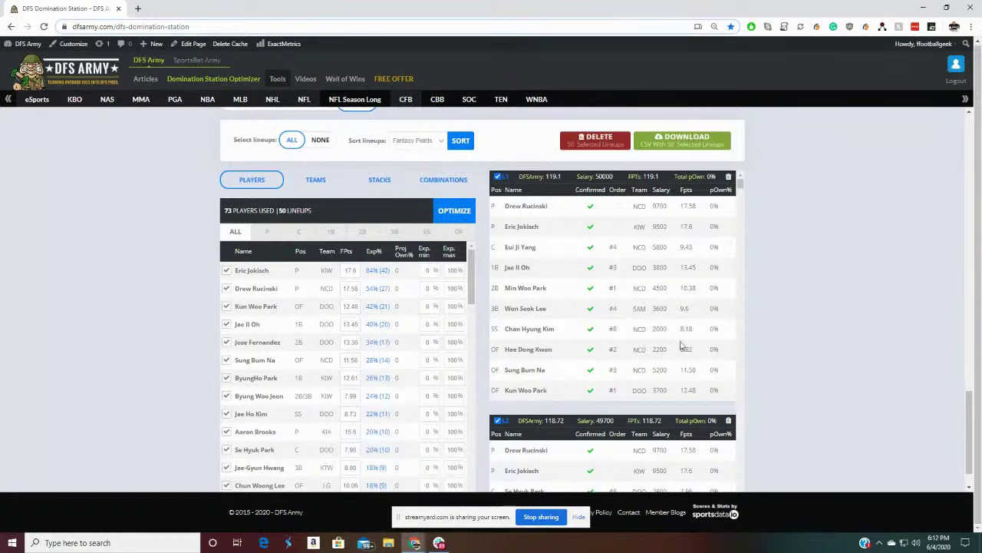
scroll(216, 289, "up", 5)
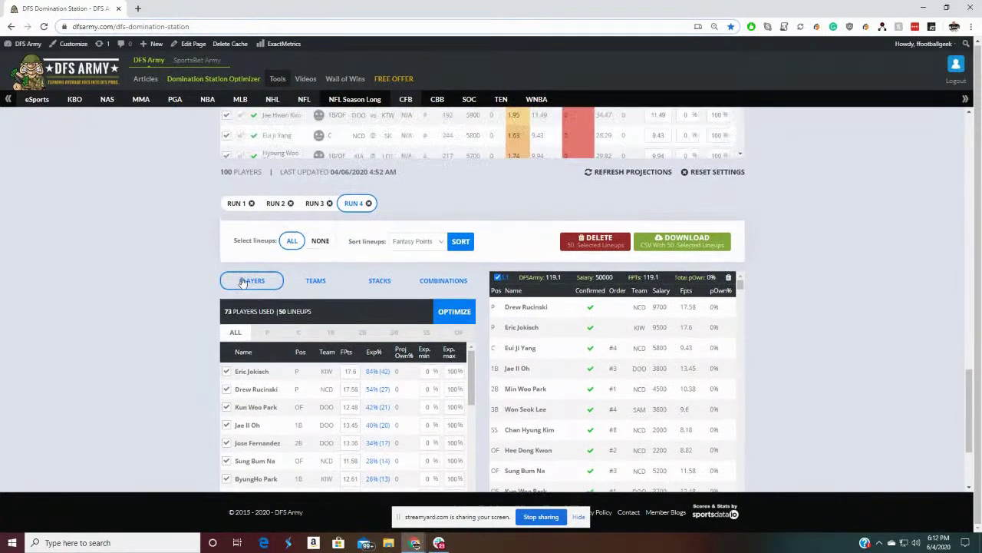
scroll(242, 279, "up", 6)
scroll(196, 263, "down", 2)
scroll(198, 265, "down", 5)
scroll(204, 268, "up", 7)
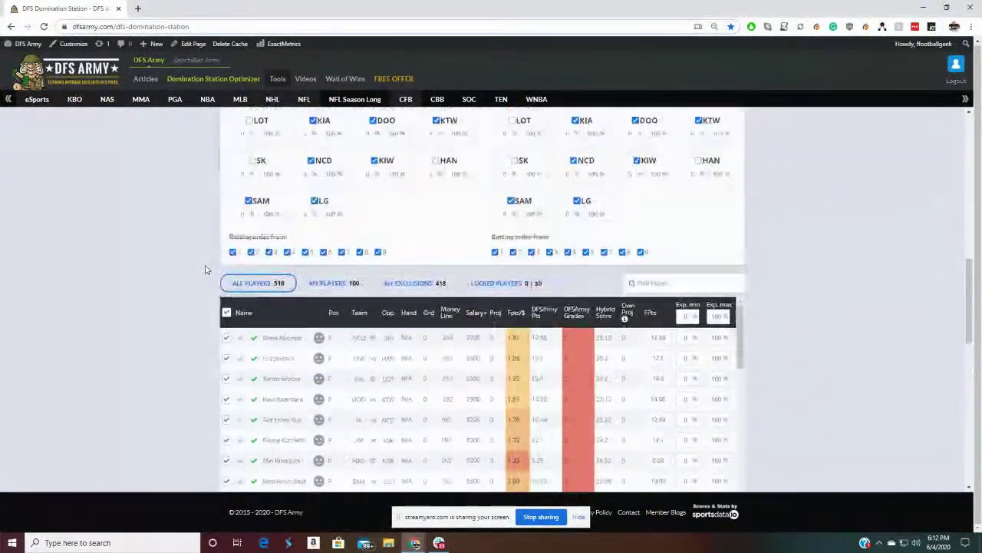
scroll(206, 269, "down", 2)
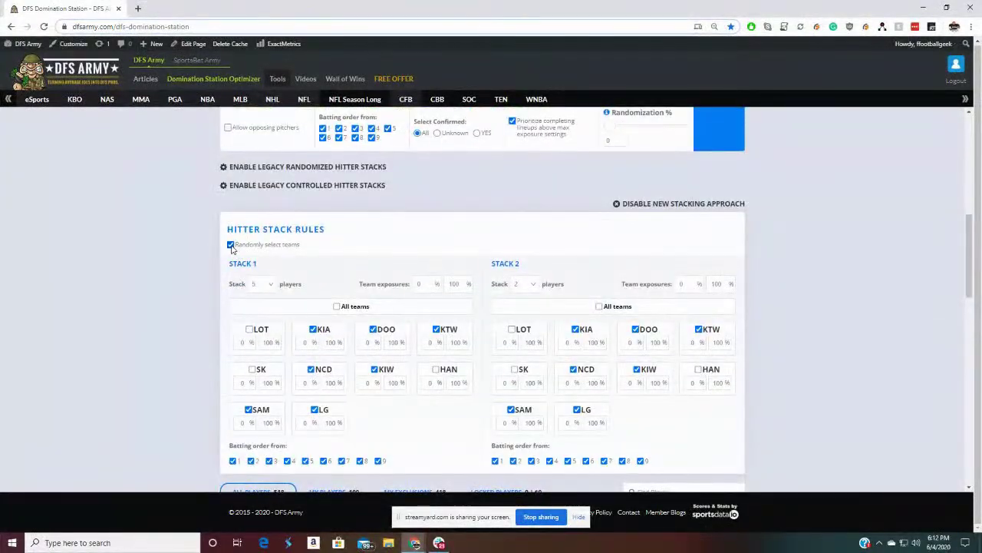
Turn off random team selection in the hitter stack rules and raise the randomization to 50%
left_click(231, 245)
scroll(791, 285, "up", 1)
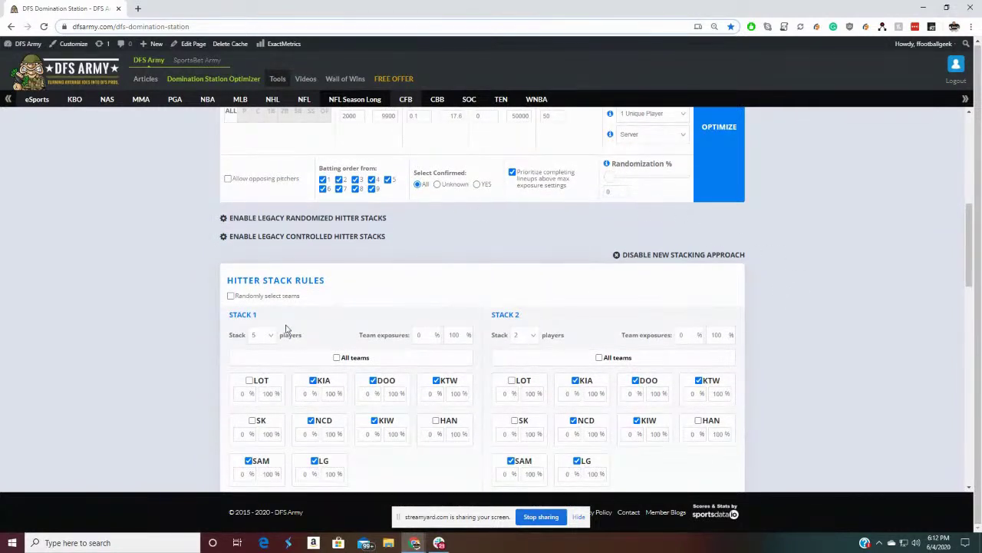
left_click_drag(610, 178, 685, 179)
Download the 50 selected lineups of Run 4 as a CSV file to the Desktop
scroll(814, 262, "down", 6)
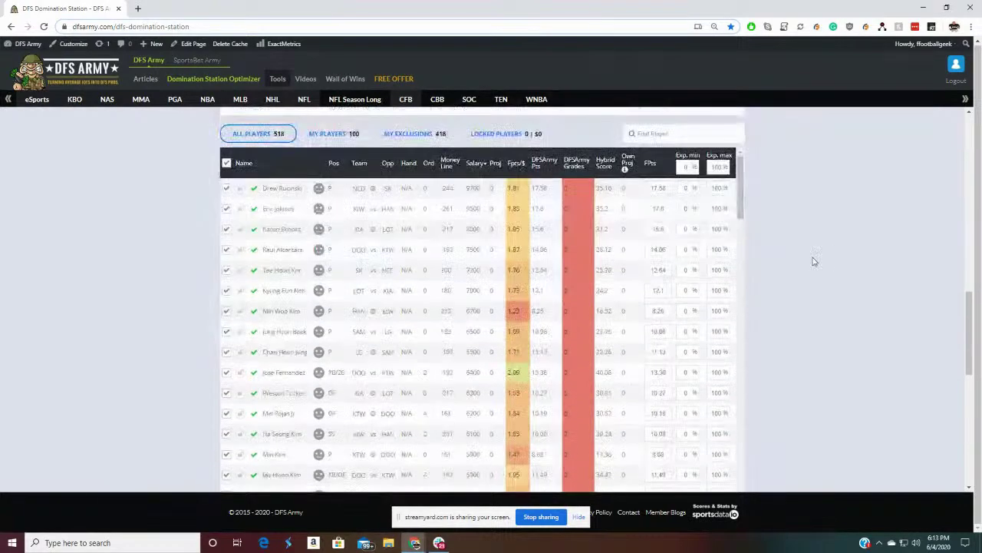
scroll(814, 262, "down", 10)
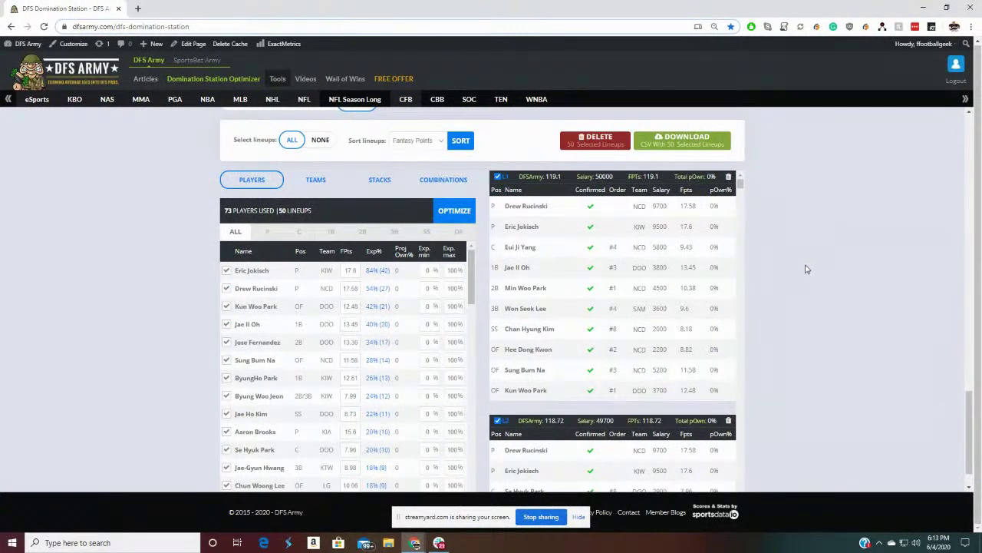
scroll(805, 268, "up", 3)
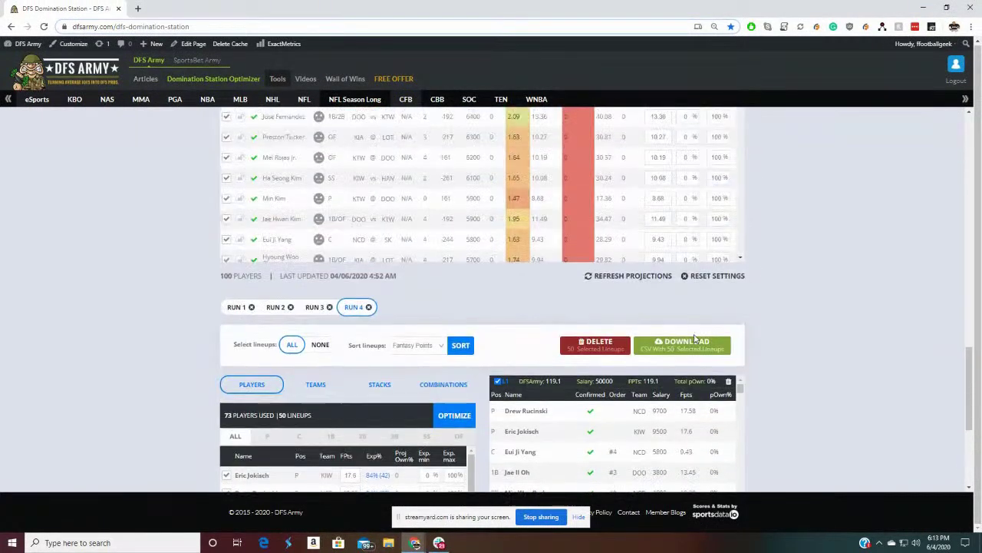
left_click(678, 347)
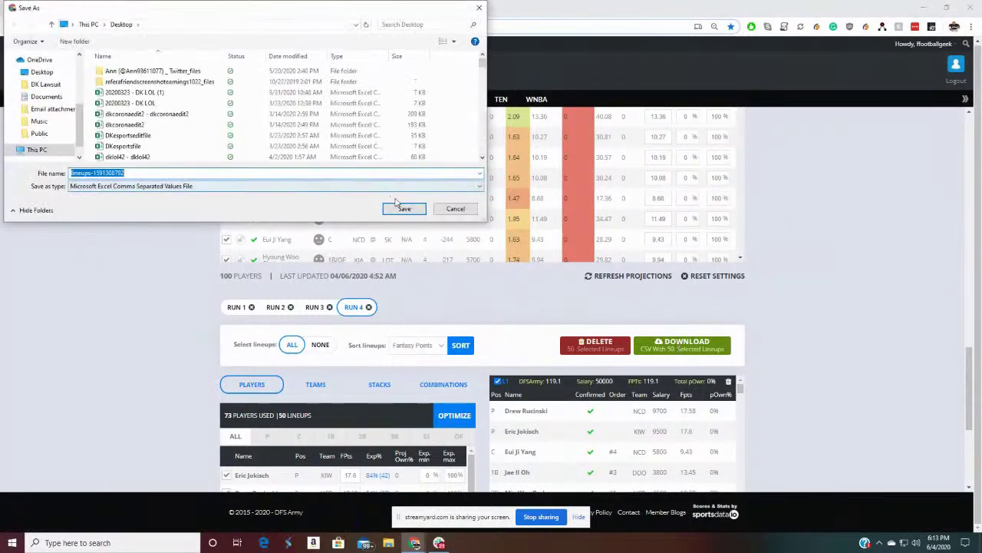
left_click(397, 208)
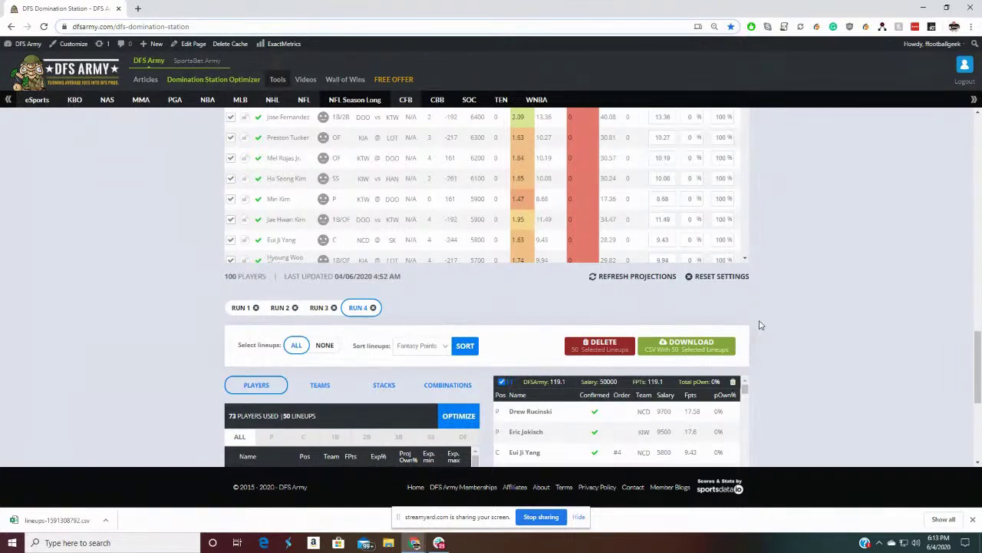
Look at the Run 3 lineups, return to Run 4 and review its team exposures
scroll(748, 325, "down", 2)
scroll(748, 325, "up", 1)
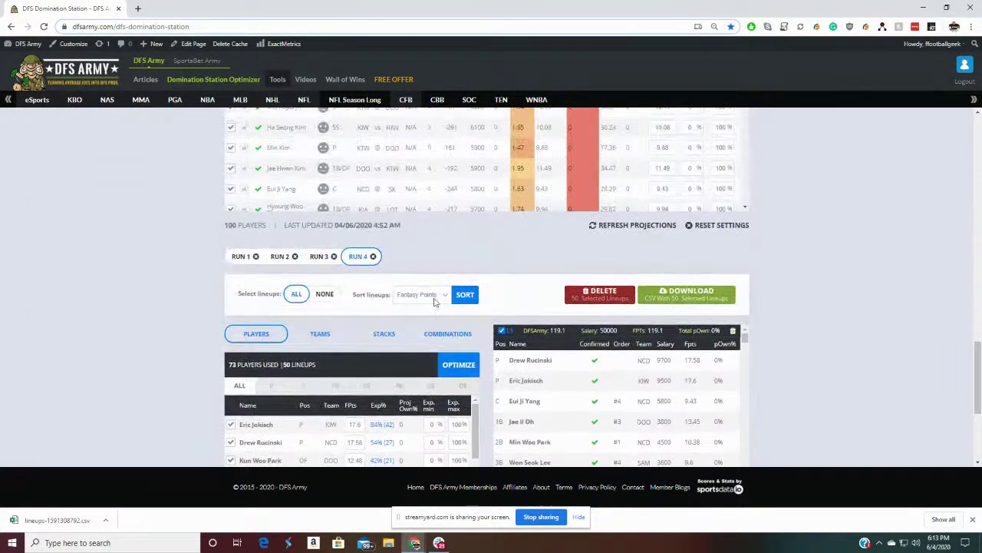
left_click(321, 258)
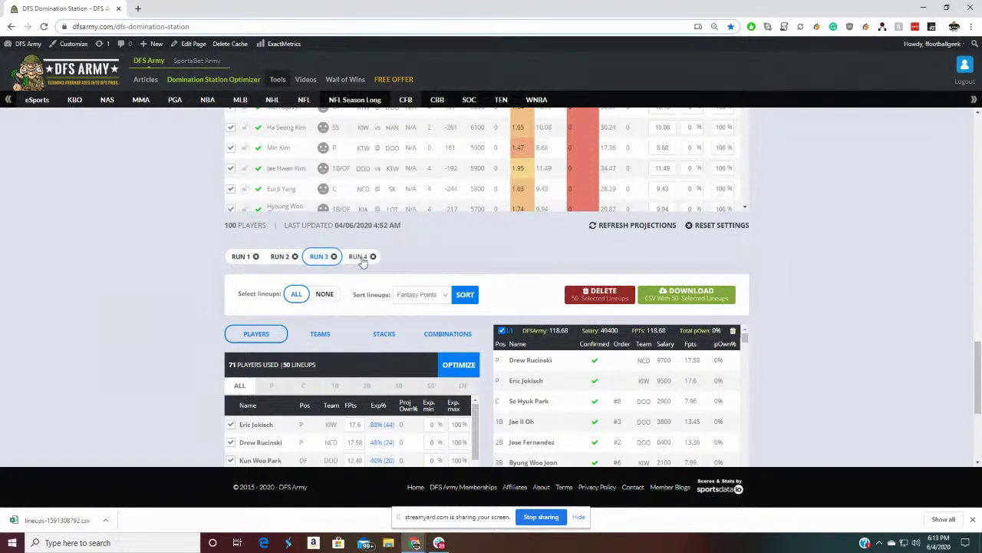
left_click(321, 334)
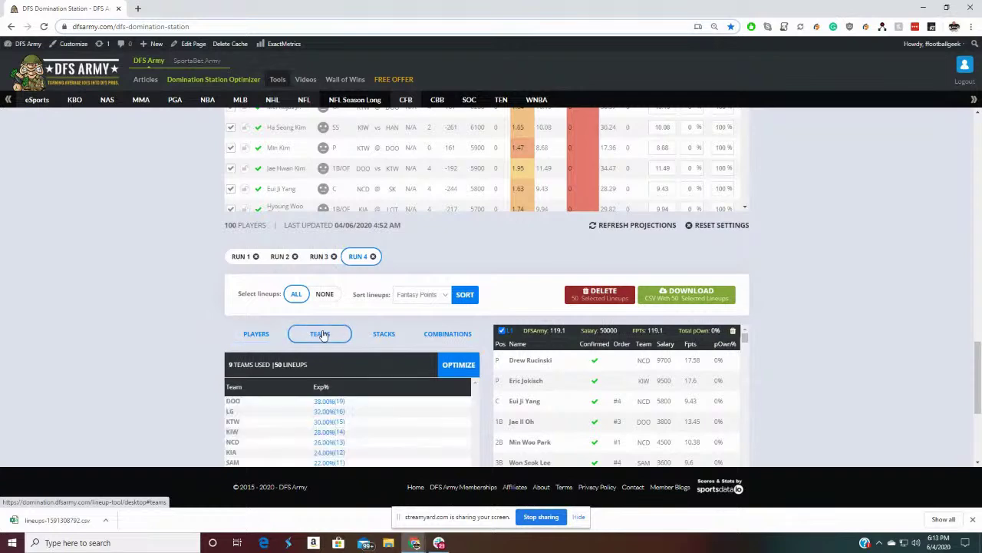
scroll(358, 300, "down", 3)
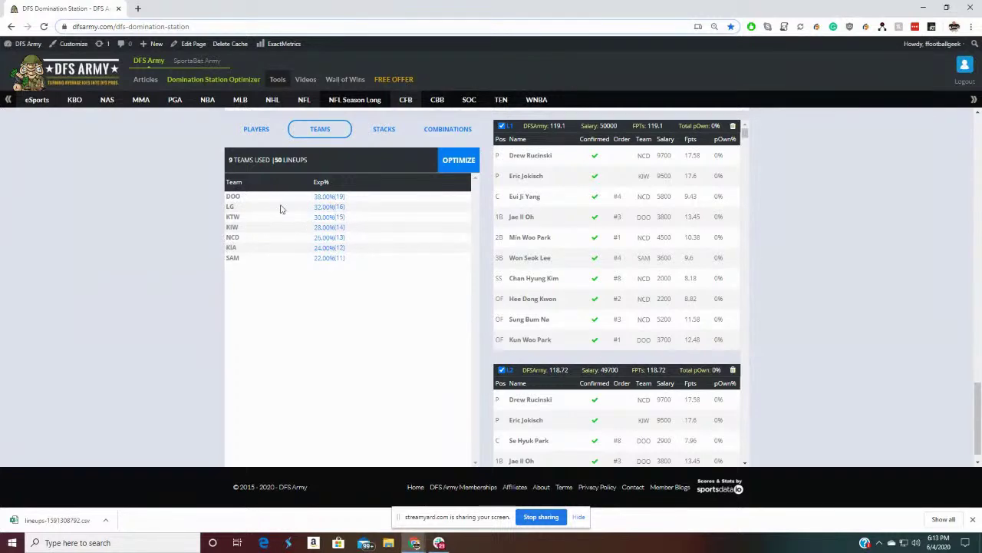
scroll(820, 323, "up", 4)
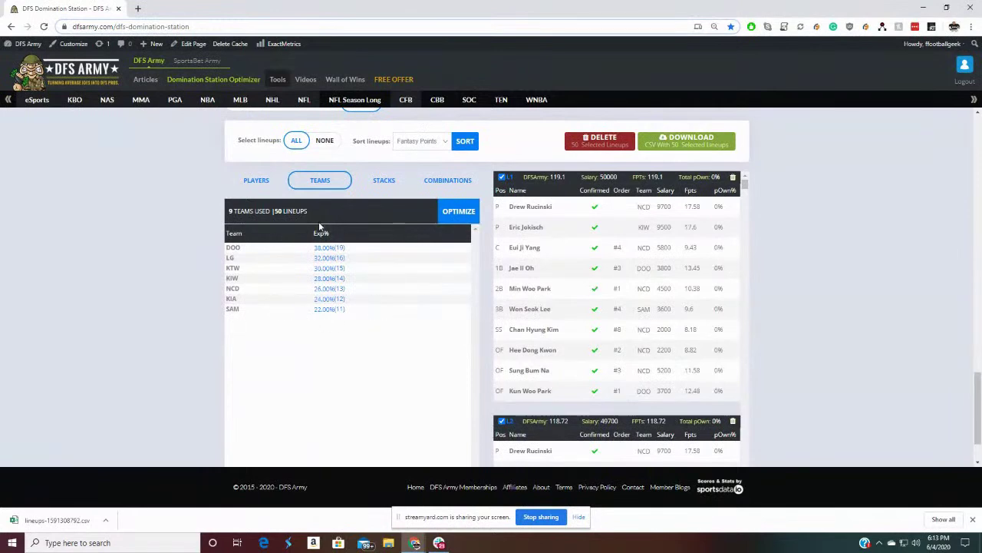
Review the stack and team combination exposures of Run 4 and return to the hitter stack rules
left_click(379, 183)
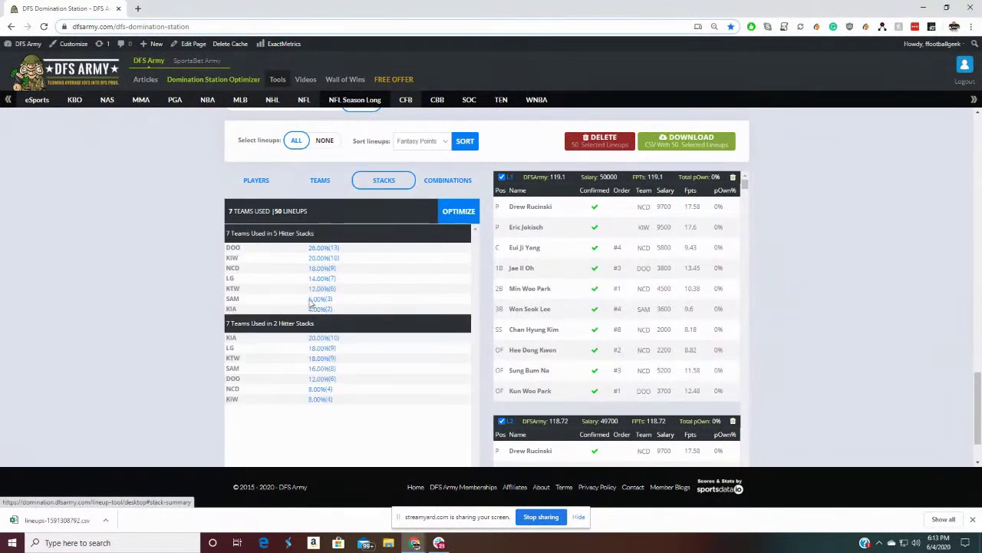
left_click(434, 183)
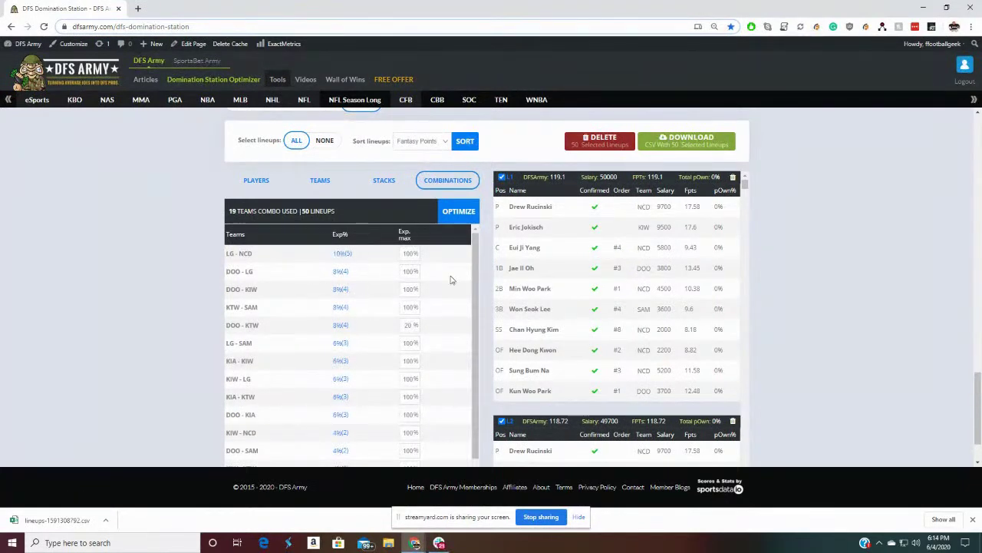
scroll(853, 335, "up", 10)
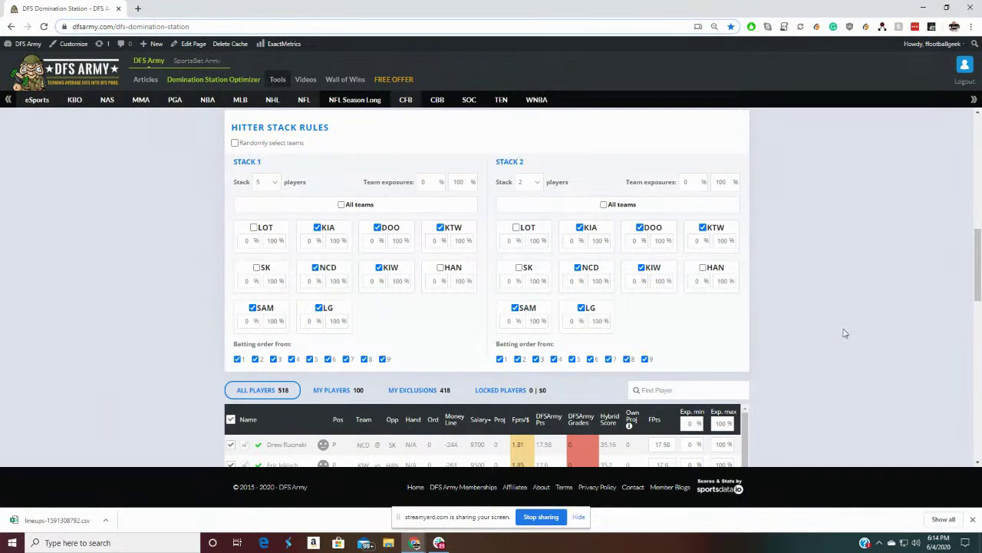
scroll(367, 219, "up", 1)
scroll(367, 219, "up", 1)
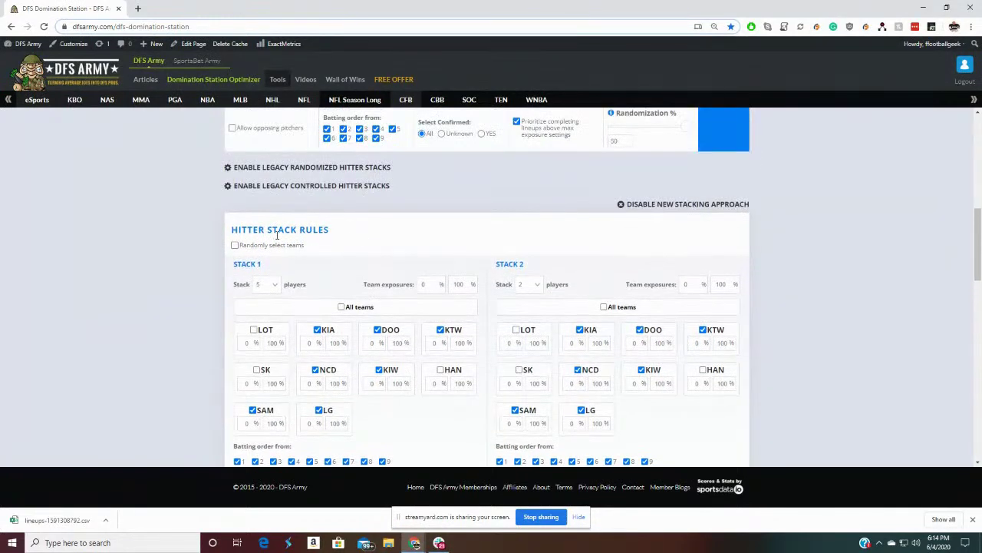